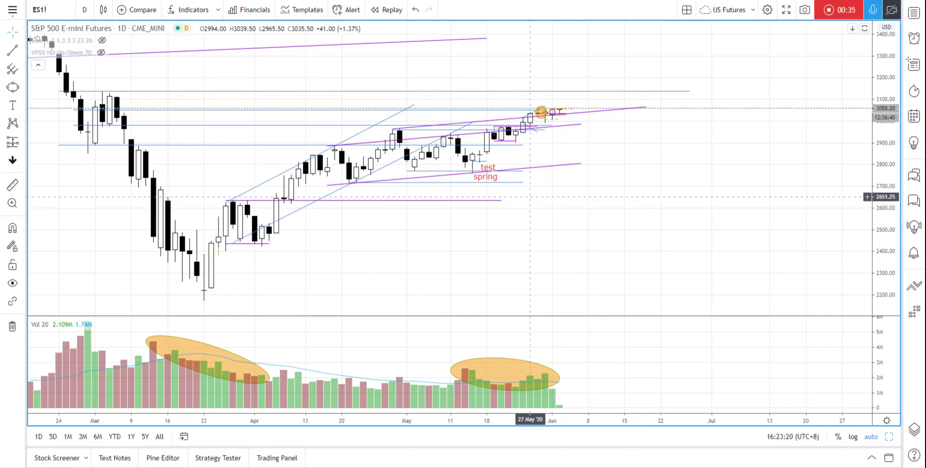
# Switch the S&P 500 E-mini Futures chart from daily to the 1 hour interval.
pyautogui.scroll(3, 530, 197)
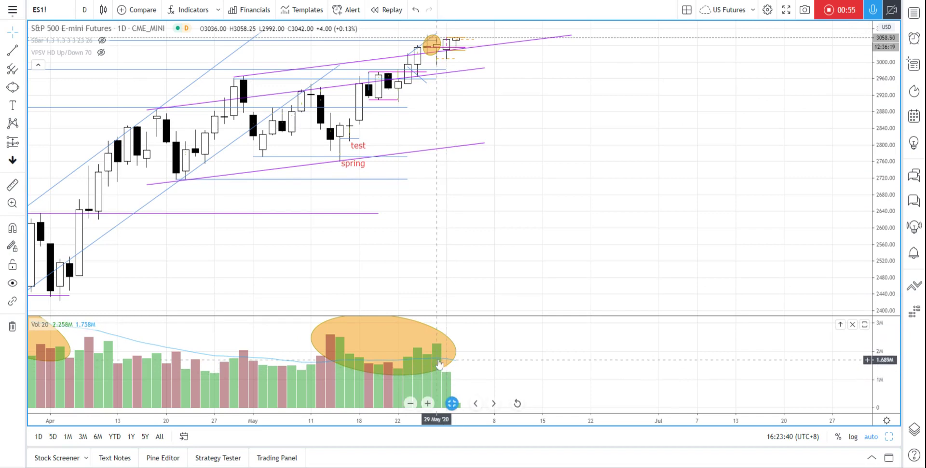
pyautogui.moveTo(441, 205); pyautogui.dragTo(499, 205)
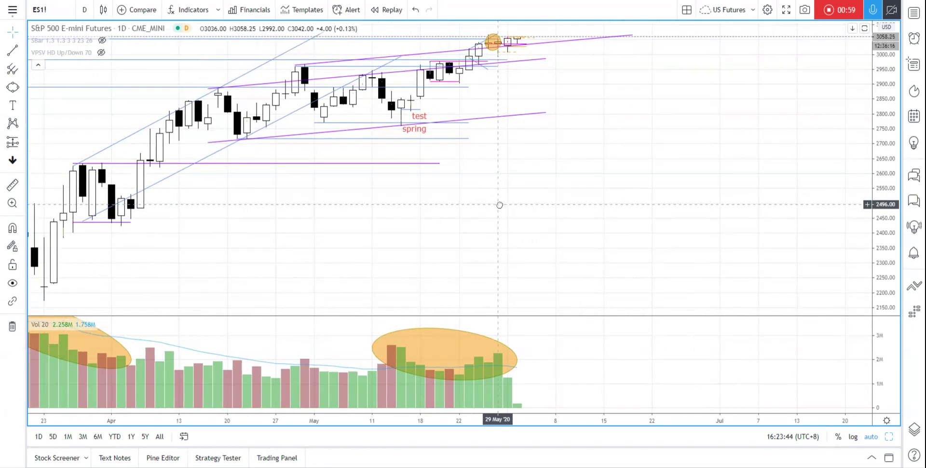
pyautogui.click(88, 12)
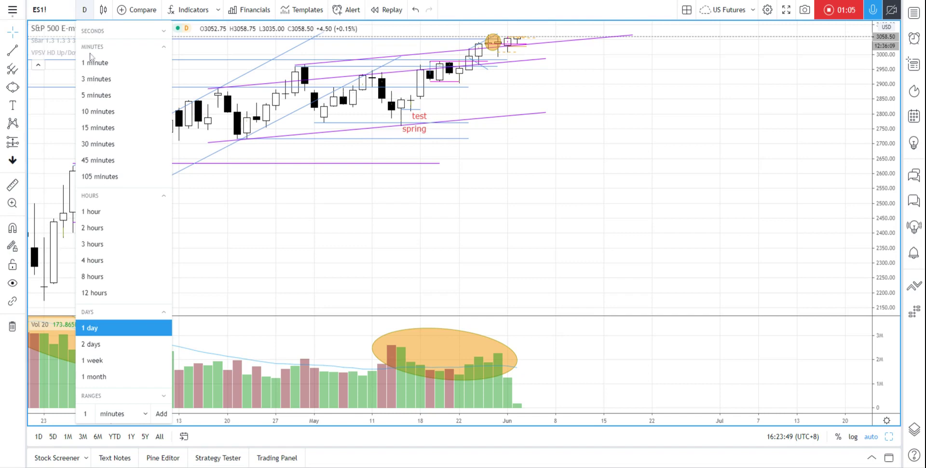
pyautogui.click(112, 212)
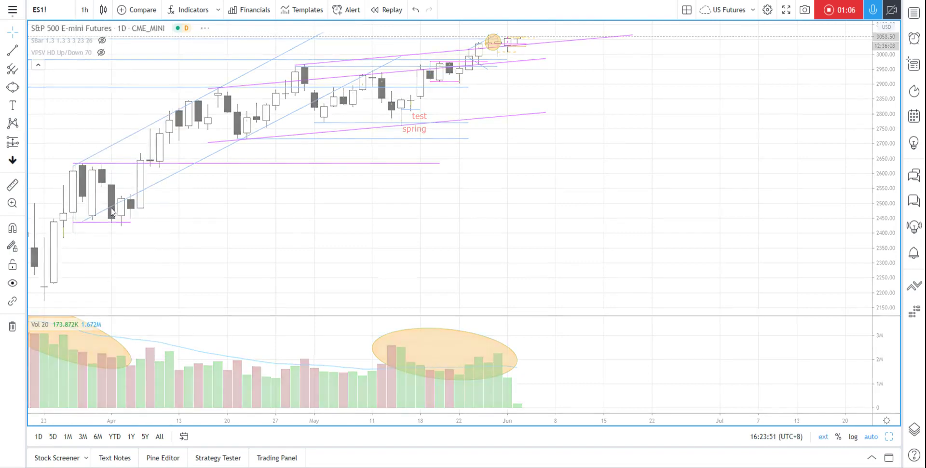
# Review the recent hourly price range, switch the chart to the 3 minutes interval and turn on automatic price scaling.
pyautogui.scroll(-5, 389, 192)
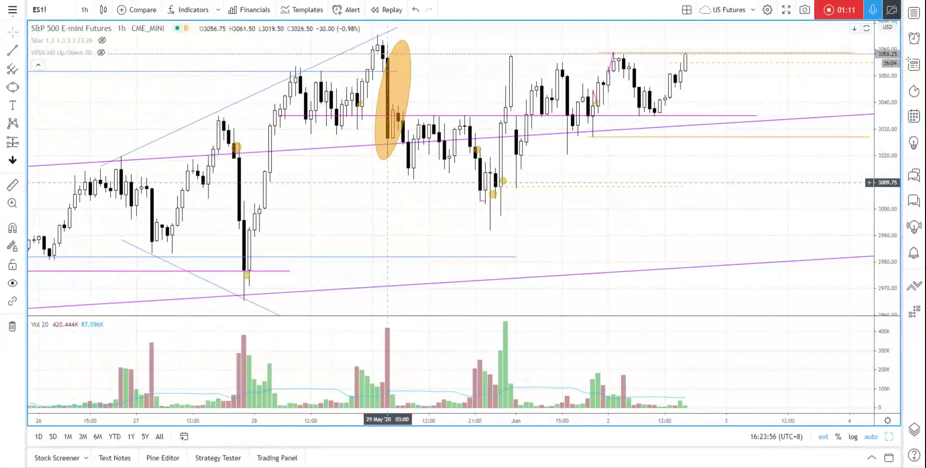
pyautogui.scroll(-5, 387, 182)
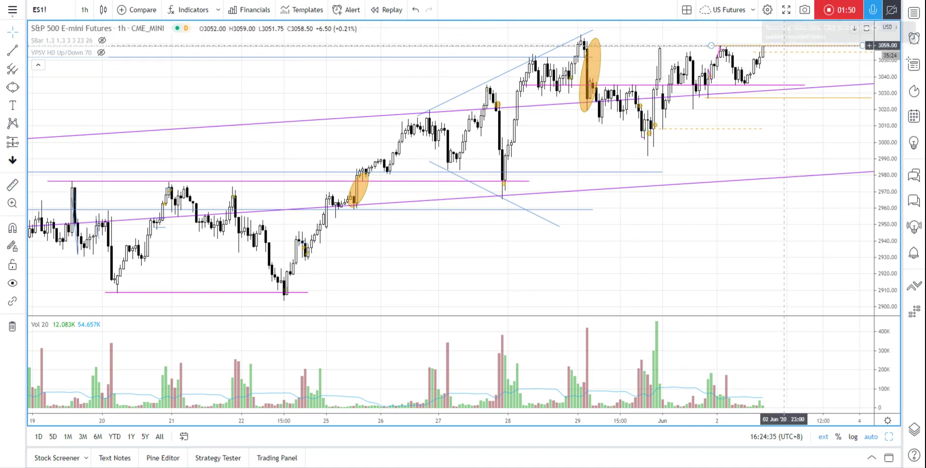
pyautogui.moveTo(764, 141); pyautogui.dragTo(672, 151)
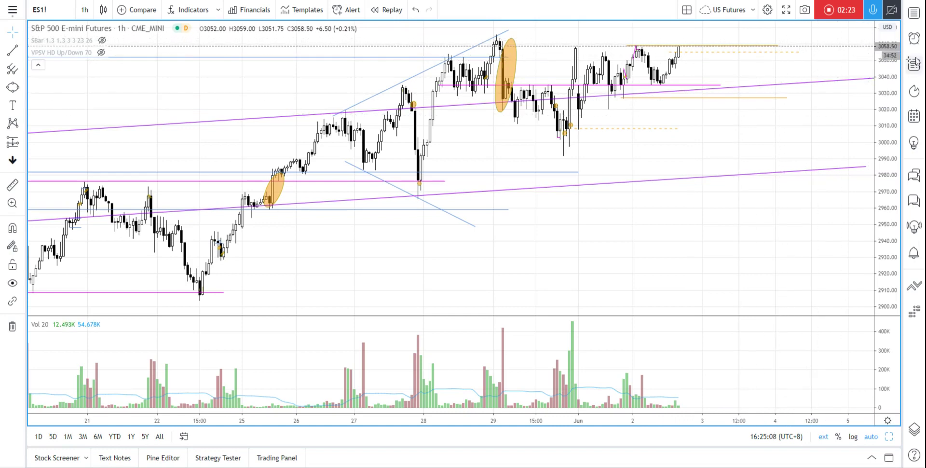
pyautogui.moveTo(895, 57); pyautogui.dragTo(886, 256)
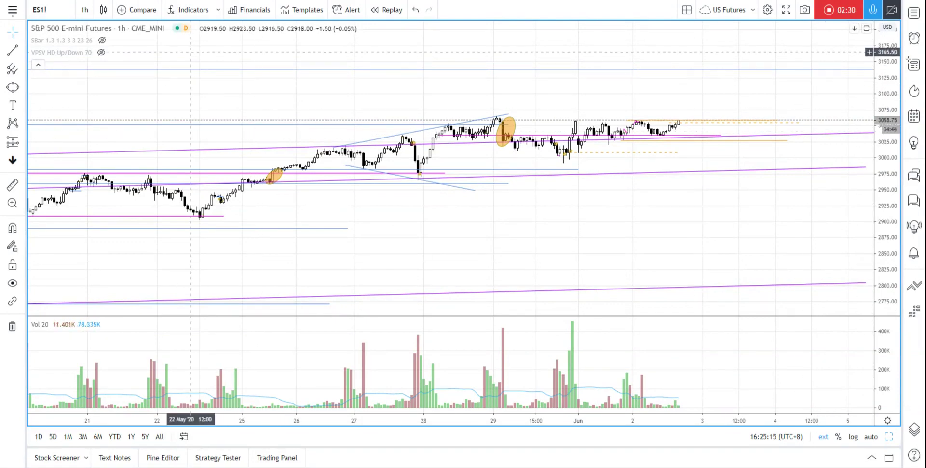
pyautogui.scroll(3, 521, 120)
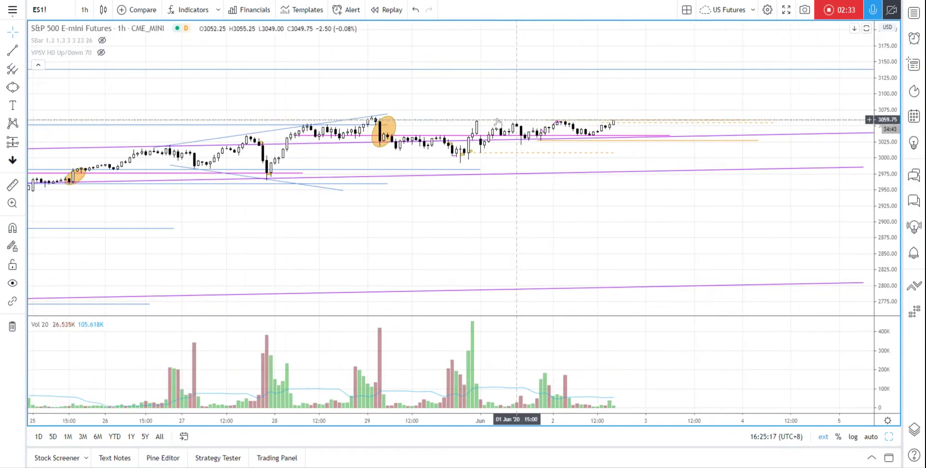
pyautogui.click(85, 9)
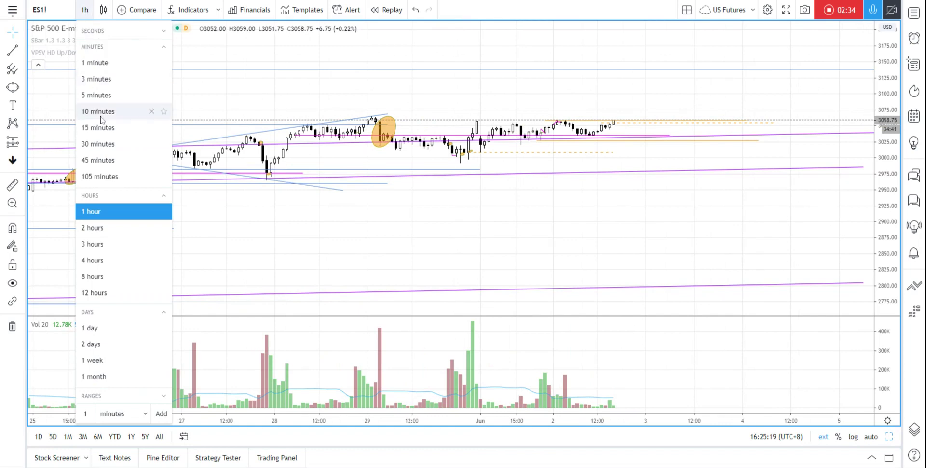
pyautogui.click(100, 79)
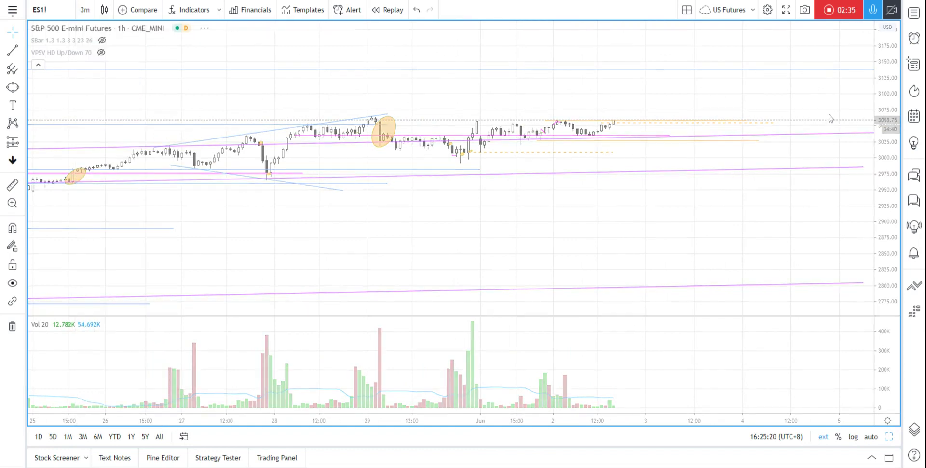
pyautogui.click(865, 437)
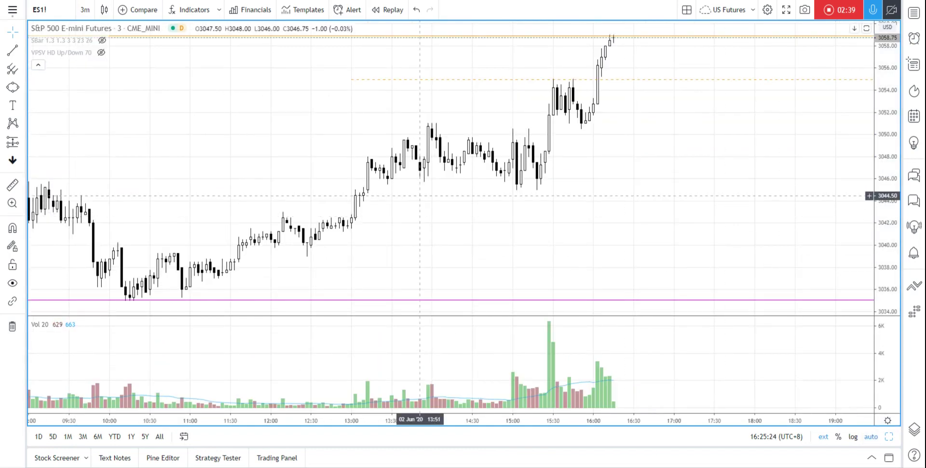
# Examine the 3-minute price action and volume of the 1 June session through the early 2 June high.
pyautogui.moveTo(215, 169); pyautogui.dragTo(596, 141)
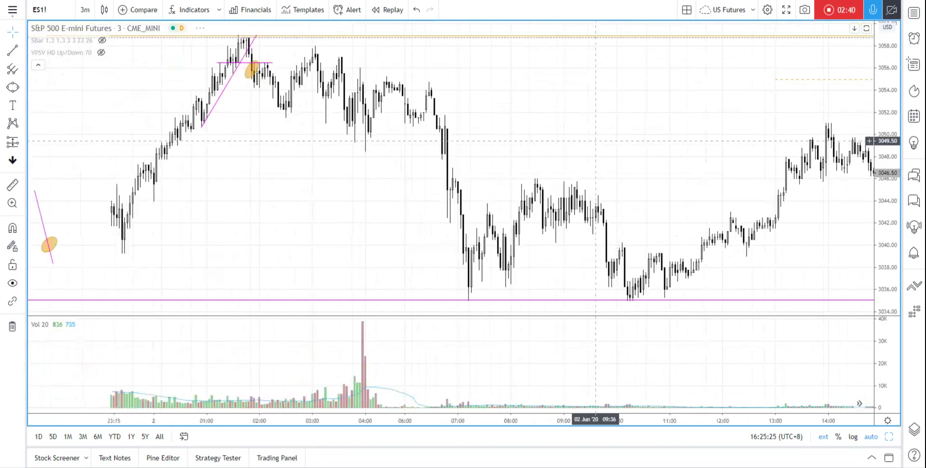
pyautogui.moveTo(256, 153); pyautogui.dragTo(611, 153)
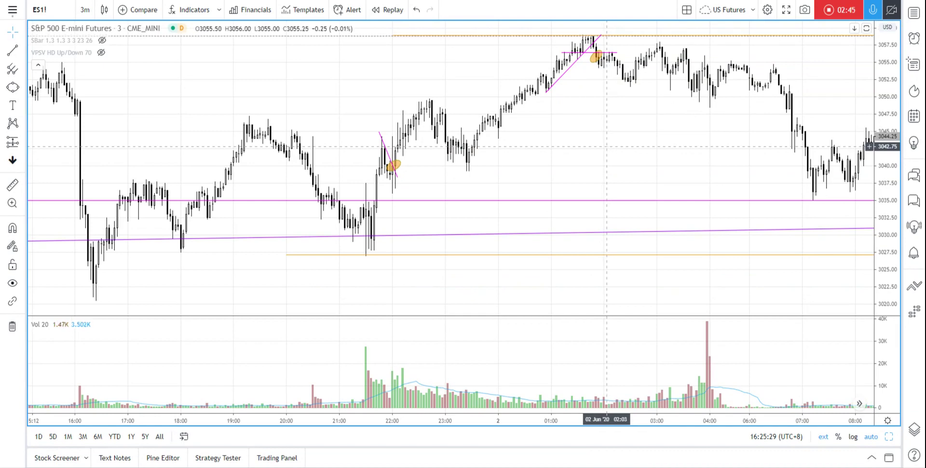
pyautogui.moveTo(511, 154); pyautogui.dragTo(533, 175)
pyautogui.scroll(-2, 531, 174)
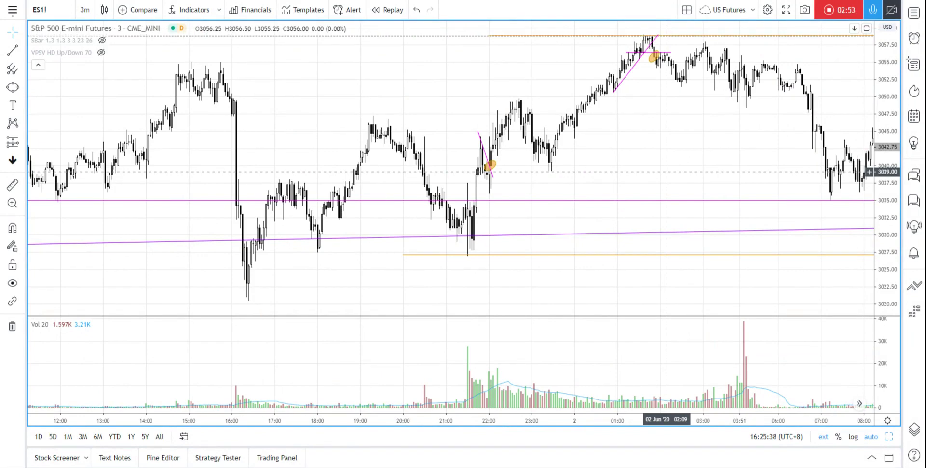
pyautogui.scroll(-2, 692, 170)
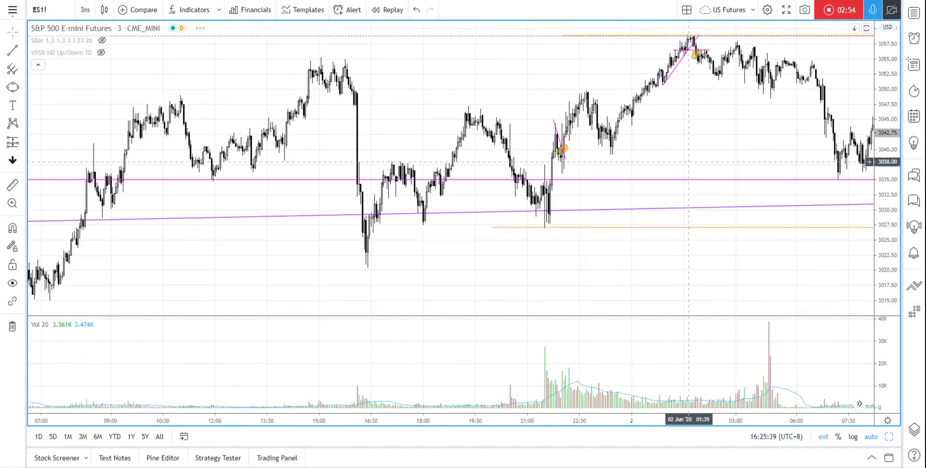
pyautogui.scroll(-1, 688, 162)
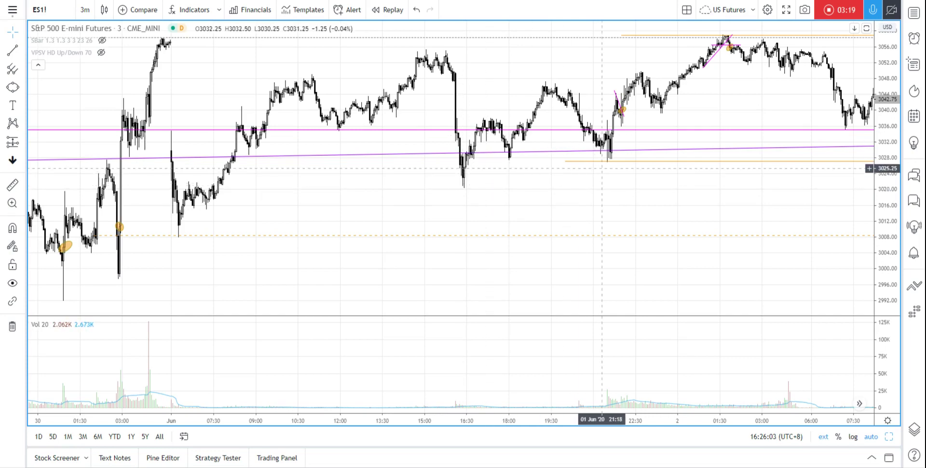
pyautogui.scroll(3, 603, 168)
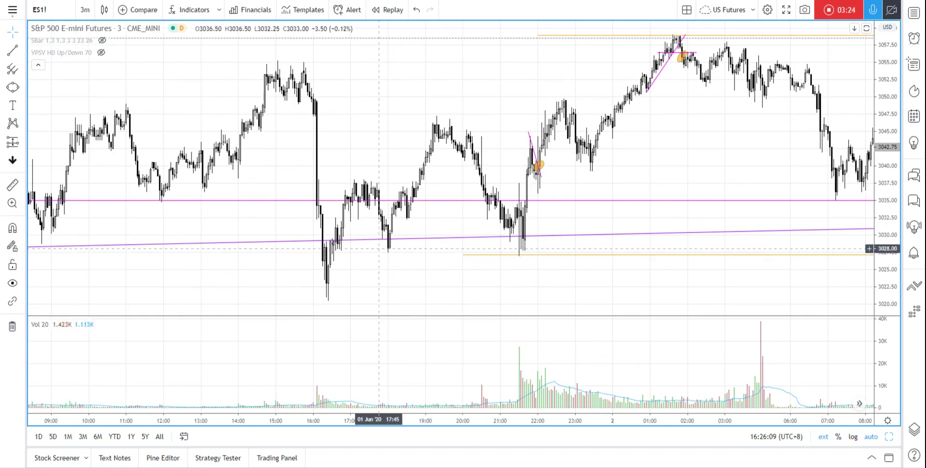
pyautogui.scroll(2, 496, 240)
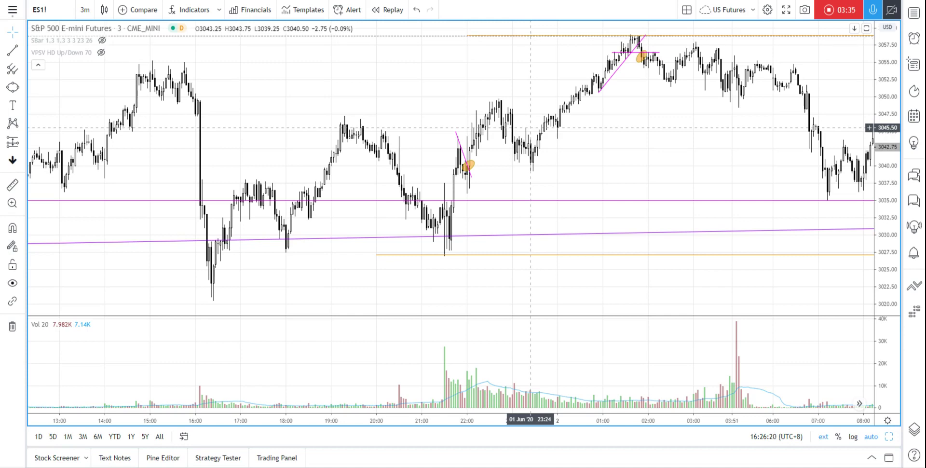
pyautogui.scroll(1, 565, 128)
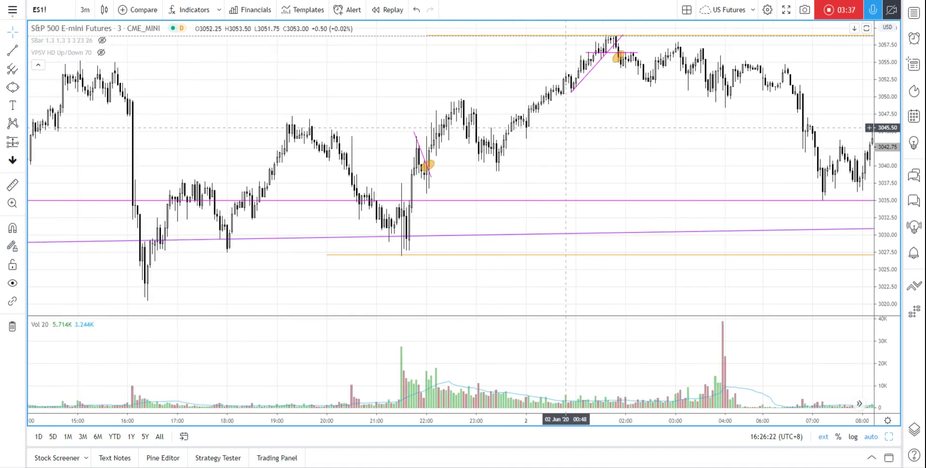
pyautogui.scroll(1, 566, 127)
pyautogui.moveTo(548, 171); pyautogui.dragTo(592, 169)
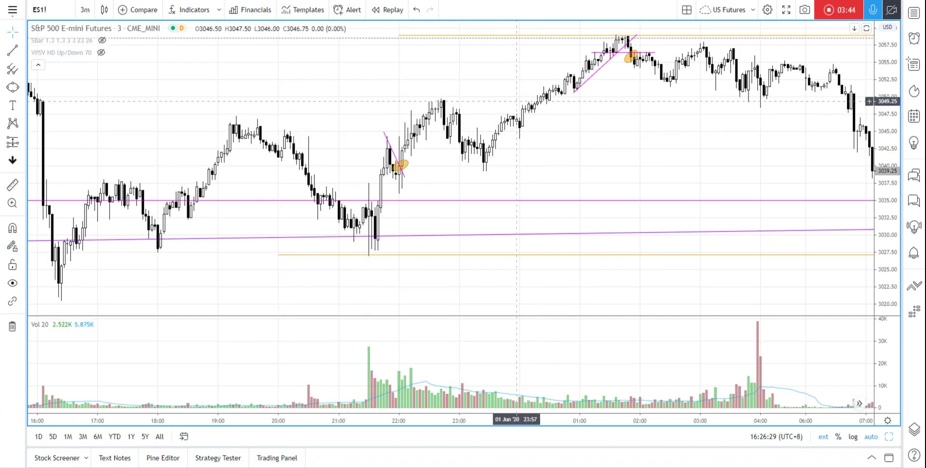
# Compare the 1 June evening reversal with the price swings and volume back to 29 May on the 3-minute chart.
pyautogui.scroll(-2, 518, 99)
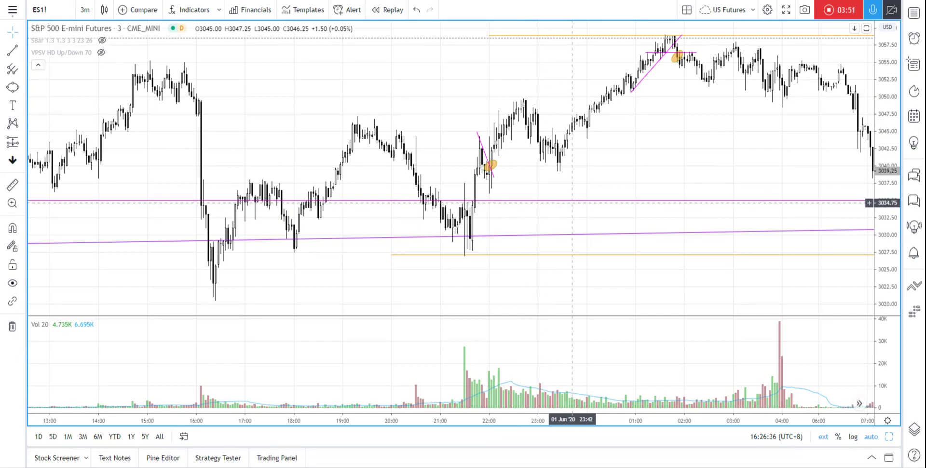
pyautogui.scroll(-3, 574, 201)
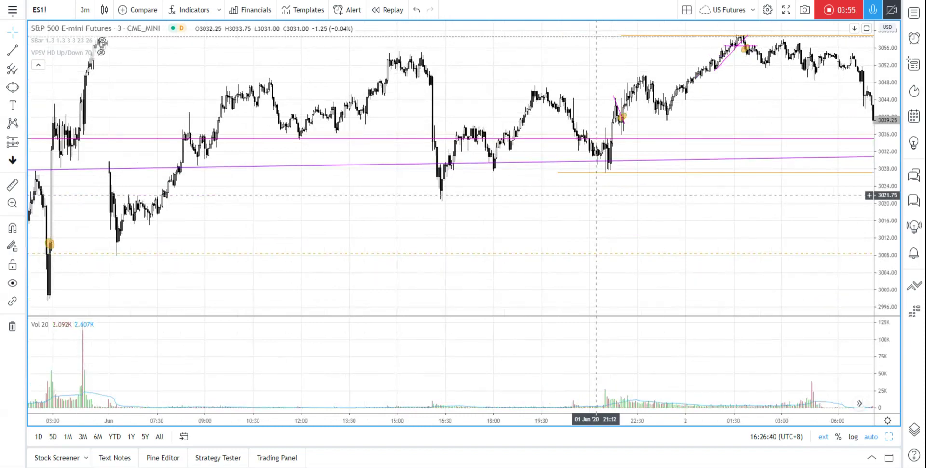
pyautogui.scroll(-2, 596, 195)
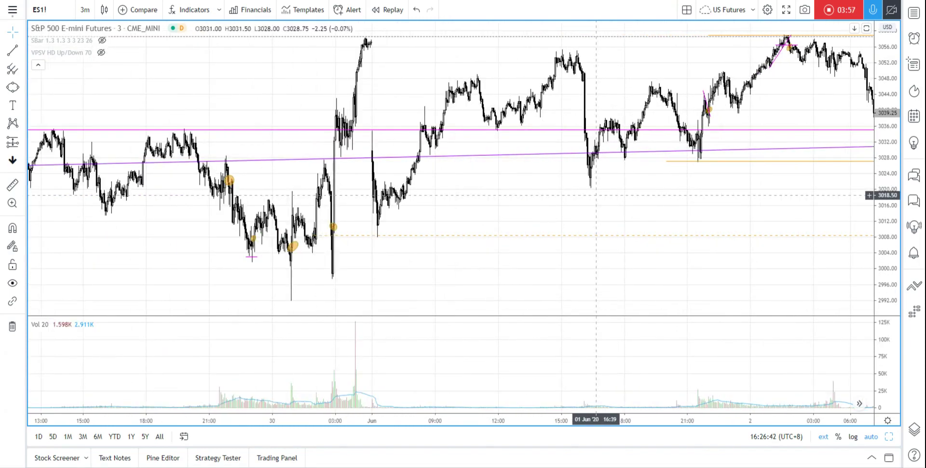
pyautogui.scroll(-2, 593, 195)
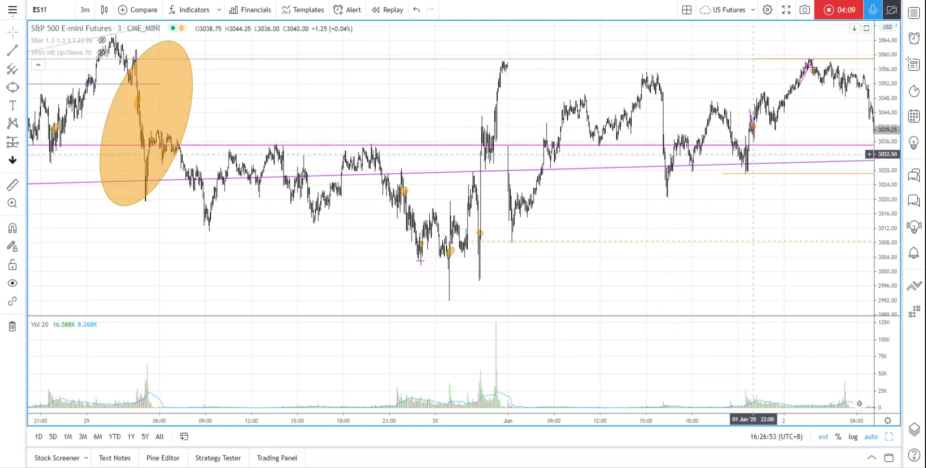
pyautogui.scroll(3, 752, 158)
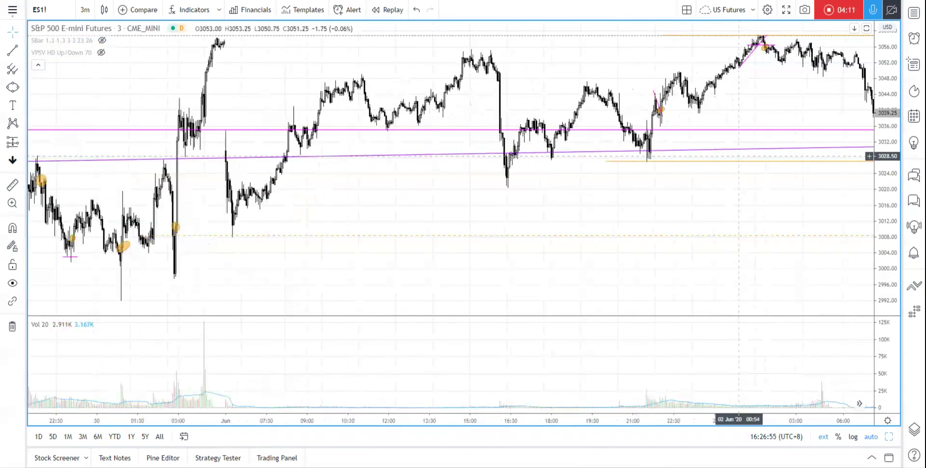
pyautogui.scroll(2, 732, 159)
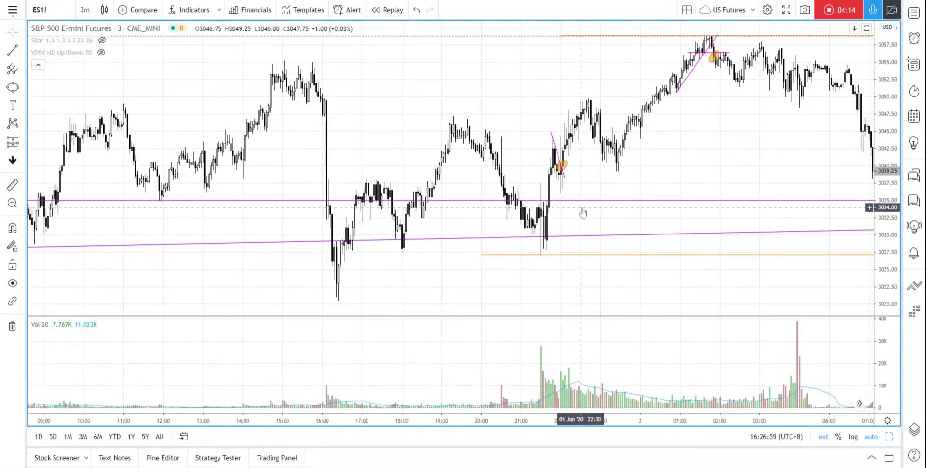
pyautogui.scroll(1, 581, 207)
pyautogui.scroll(2, 581, 207)
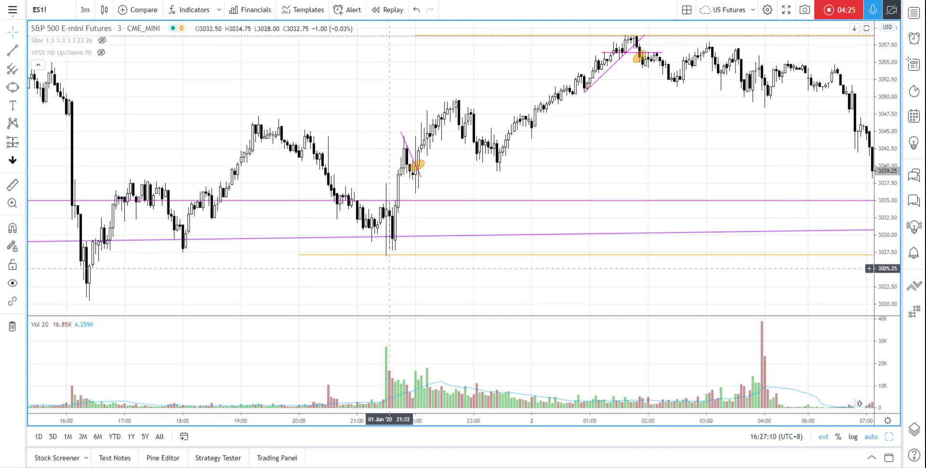
pyautogui.scroll(2, 389, 268)
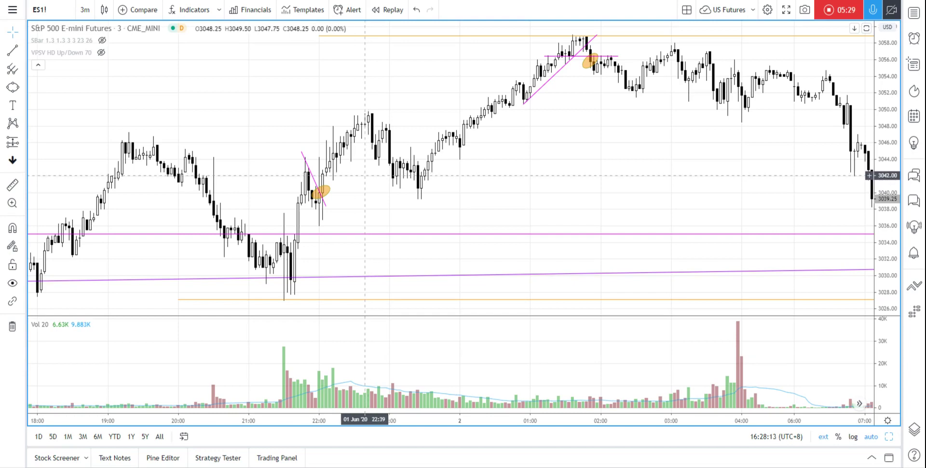
# Place a long position on the 1 June 22:00 bar with entry at 3040.25, stop at 3033.25 and target at 3045.25.
pyautogui.click(24, 146)
pyautogui.click(79, 145)
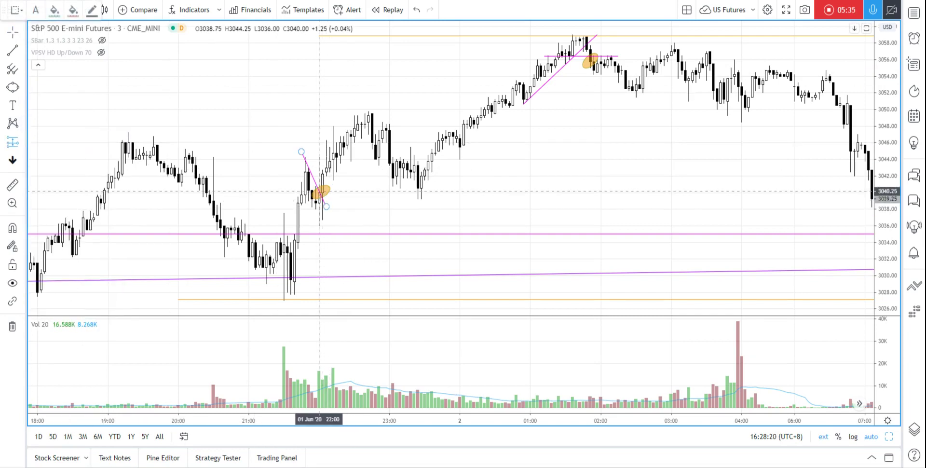
pyautogui.click(318, 192)
pyautogui.moveTo(319, 248)
pyautogui.mouseDown()
pyautogui.moveTo(333, 221)
pyautogui.moveTo(336, 248)
pyautogui.mouseUp()
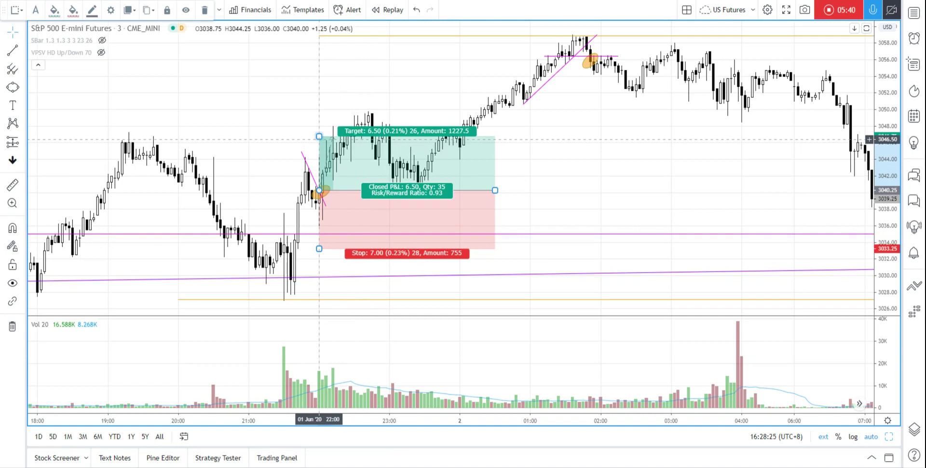
pyautogui.moveTo(319, 136); pyautogui.dragTo(319, 149)
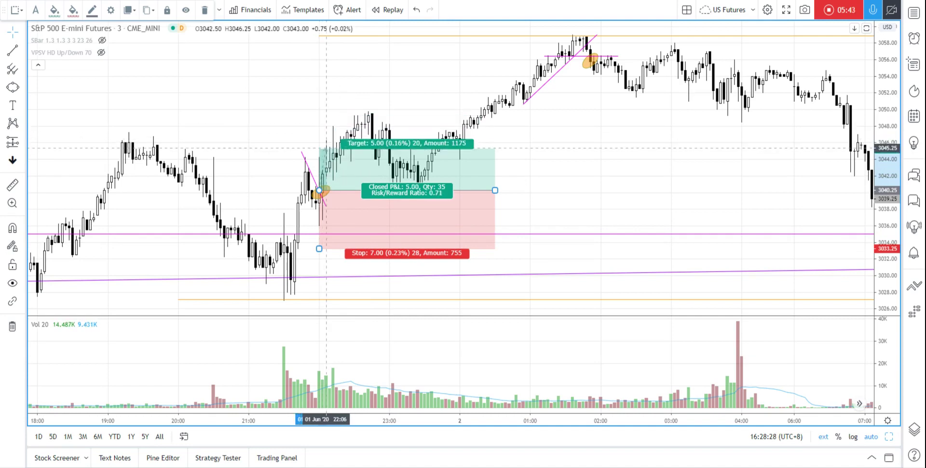
pyautogui.click(407, 91)
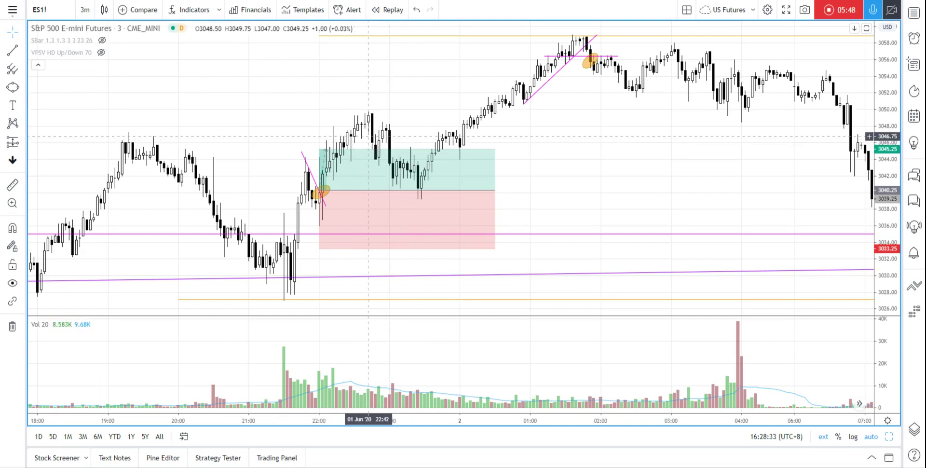
# Raise the long position's profit target to 3058.50, near the upper orange resistance line.
pyautogui.moveTo(421, 150)
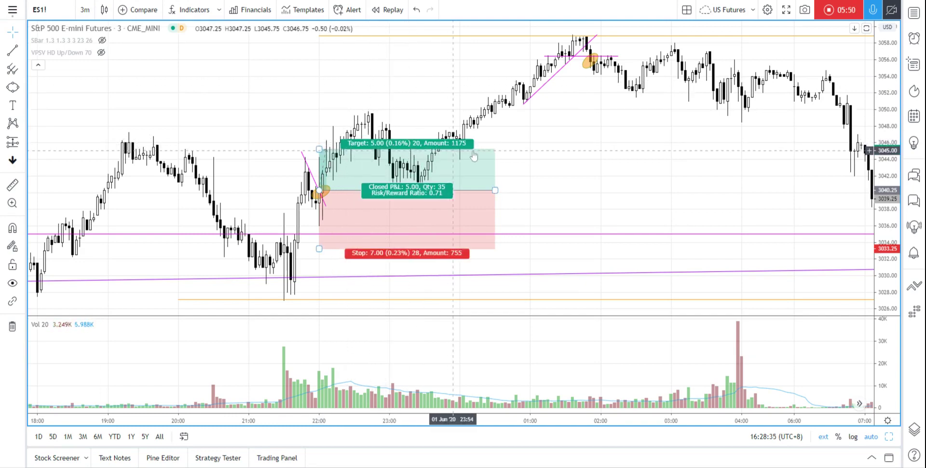
pyautogui.moveTo(319, 149); pyautogui.dragTo(330, 38)
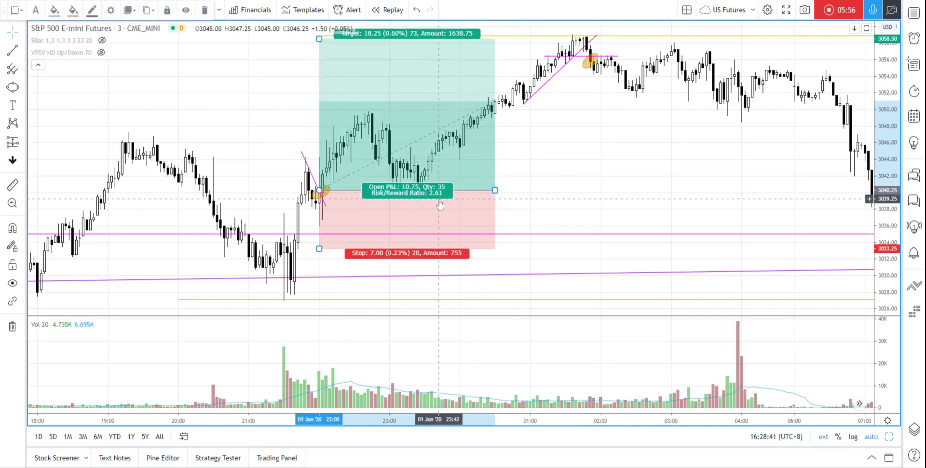
# Extend the long position's end across to about 01:30 on 2 June, near the top of the rally.
pyautogui.moveTo(494, 190); pyautogui.dragTo(594, 190)
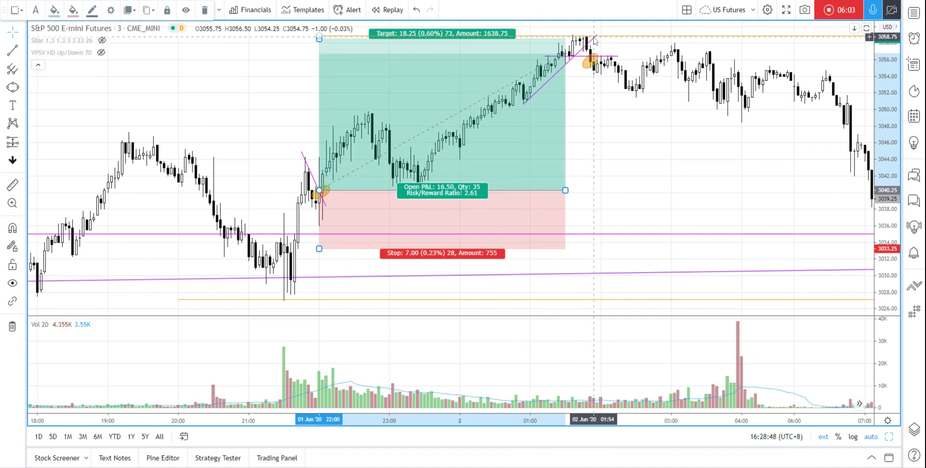
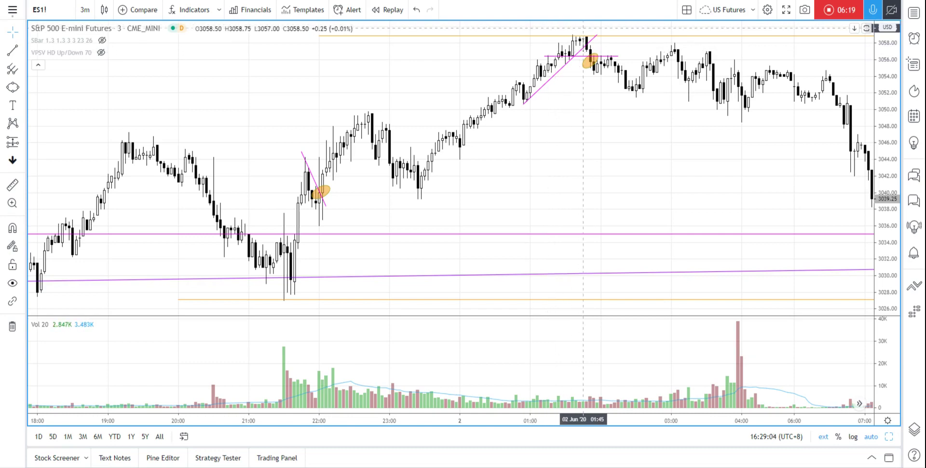
# Place a short position on the 2 June 01:54 bar with entry 3056.00, target 3049.50 and stop 3060.50, and delete it.
pyautogui.scroll(-2, 628, 117)
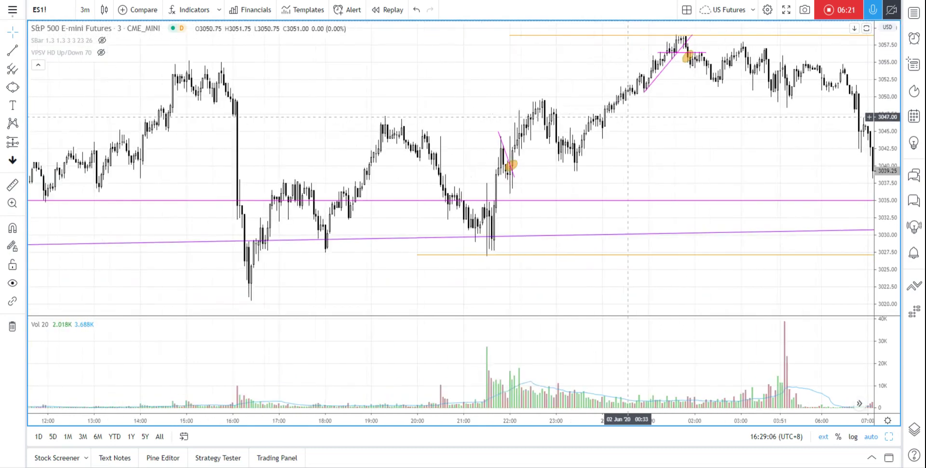
pyautogui.scroll(-3, 627, 116)
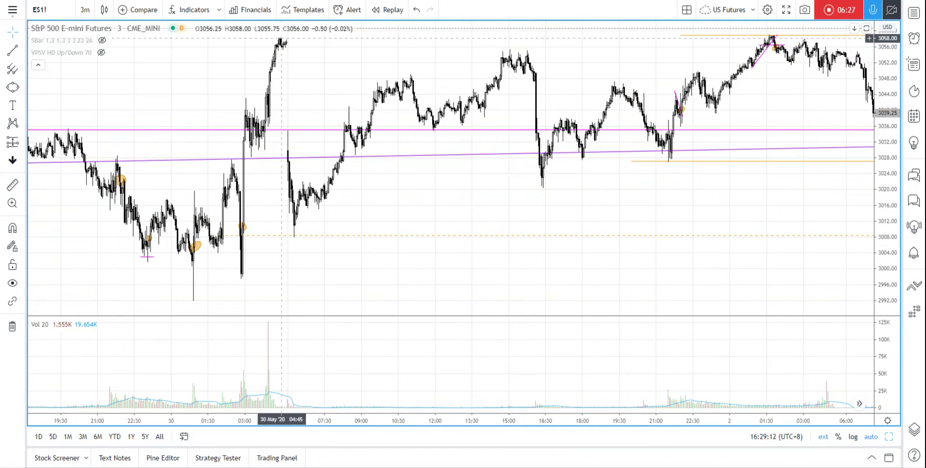
pyautogui.scroll(5, 566, 92)
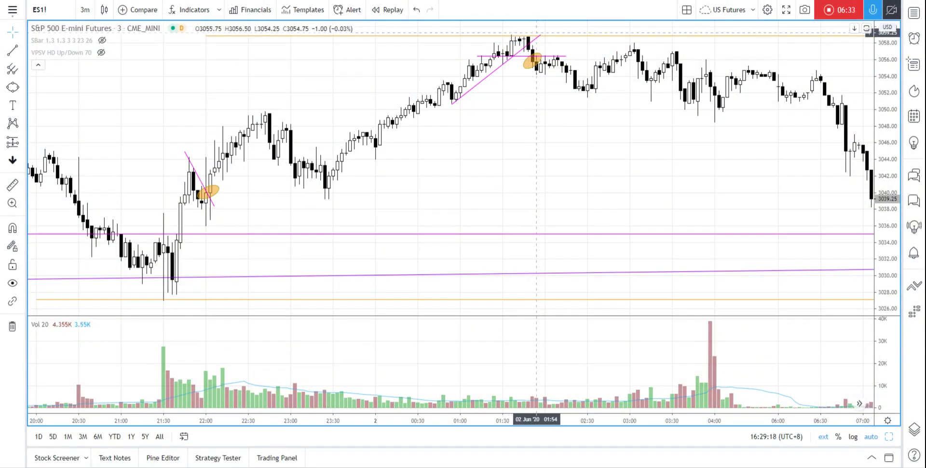
pyautogui.click(536, 56)
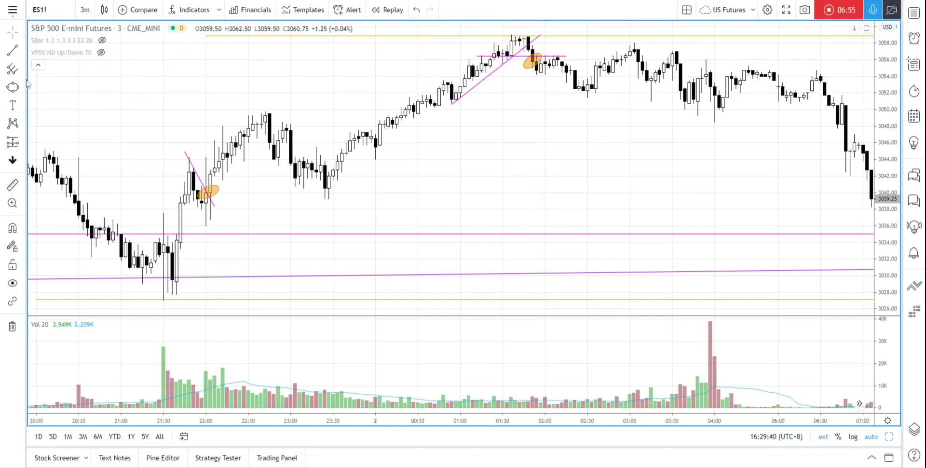
pyautogui.click(24, 140)
pyautogui.click(53, 161)
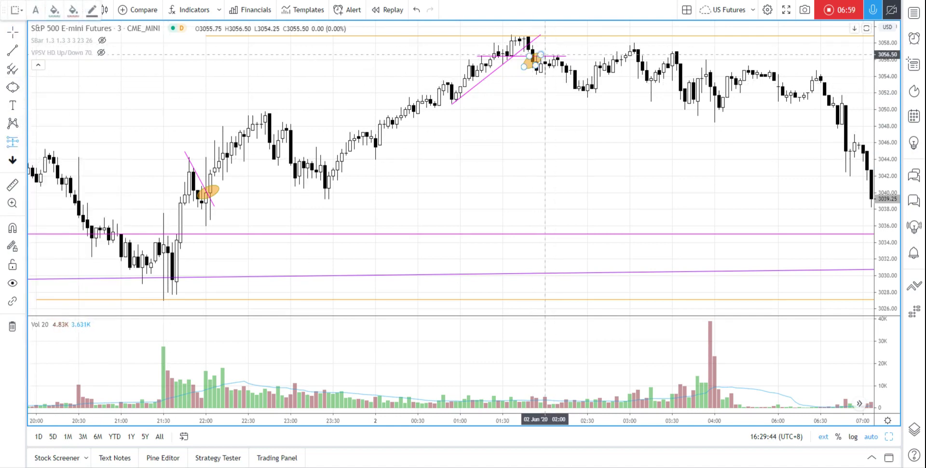
pyautogui.click(536, 60)
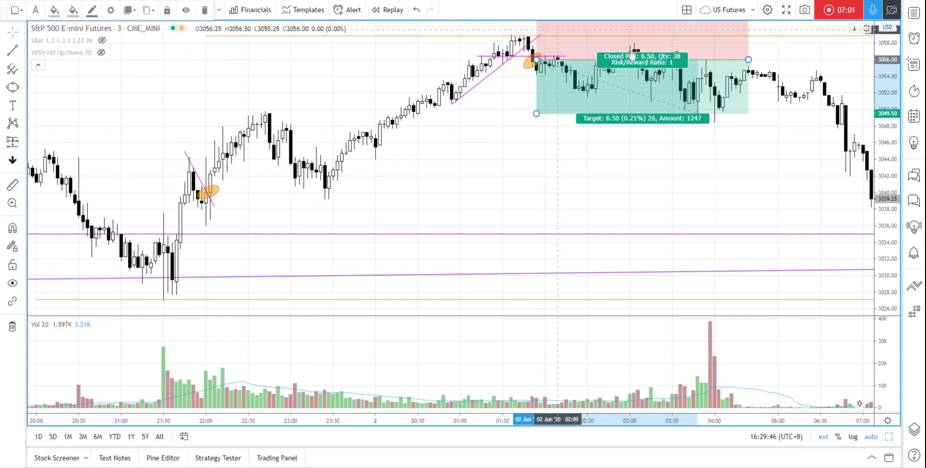
pyautogui.moveTo(882, 51); pyautogui.dragTo(882, 111)
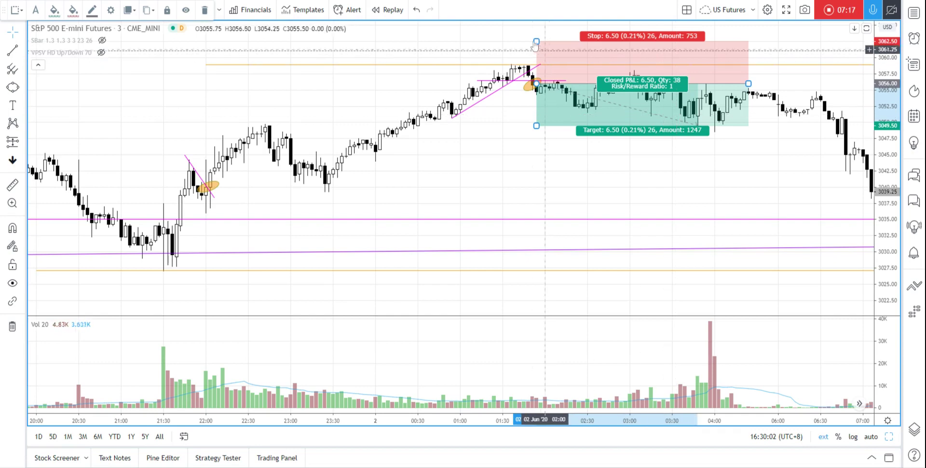
pyautogui.moveTo(536, 39); pyautogui.dragTo(545, 55)
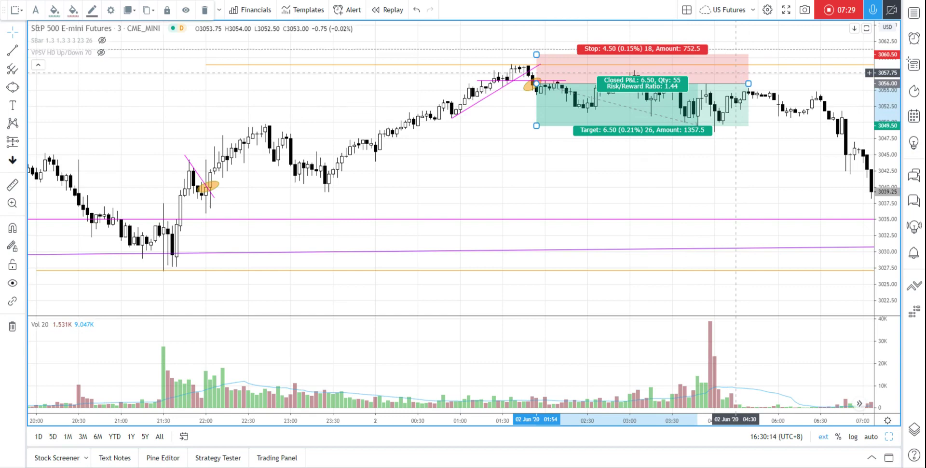
pyautogui.press('Delete')
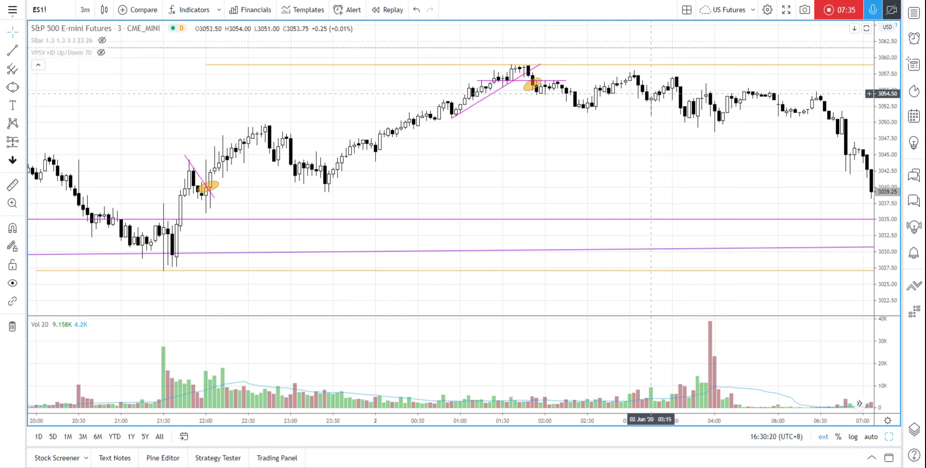
# Switch the chart to the 4-hour interval with automatic price scaling and examine the price action from 19 May to 2 June.
pyautogui.scroll(-2, 641, 113)
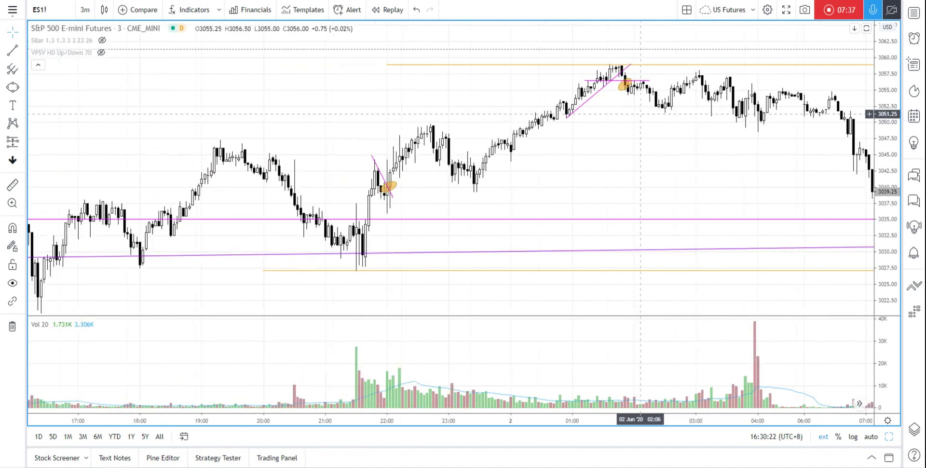
pyautogui.click(86, 12)
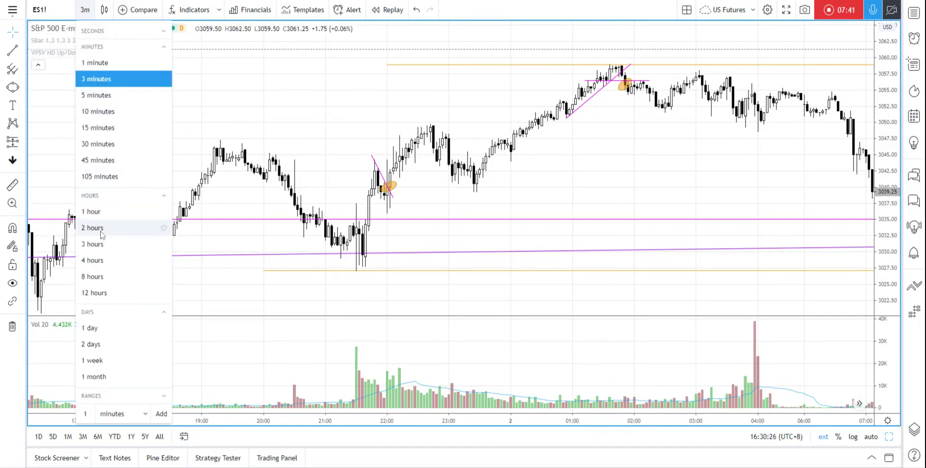
pyautogui.click(110, 217)
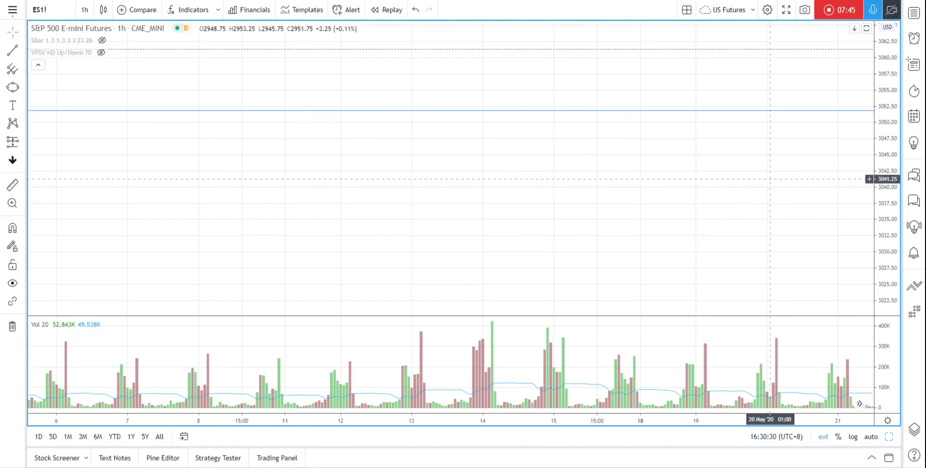
pyautogui.moveTo(625, 162); pyautogui.dragTo(523, 190)
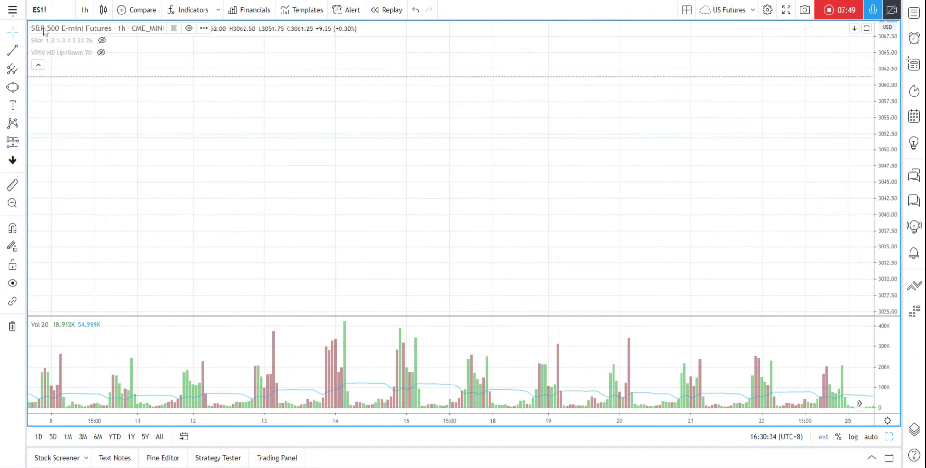
pyautogui.click(85, 9)
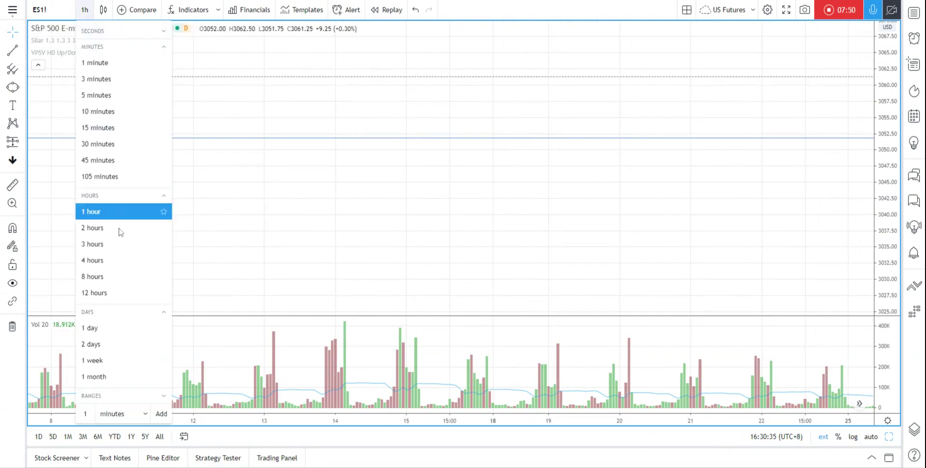
pyautogui.click(108, 260)
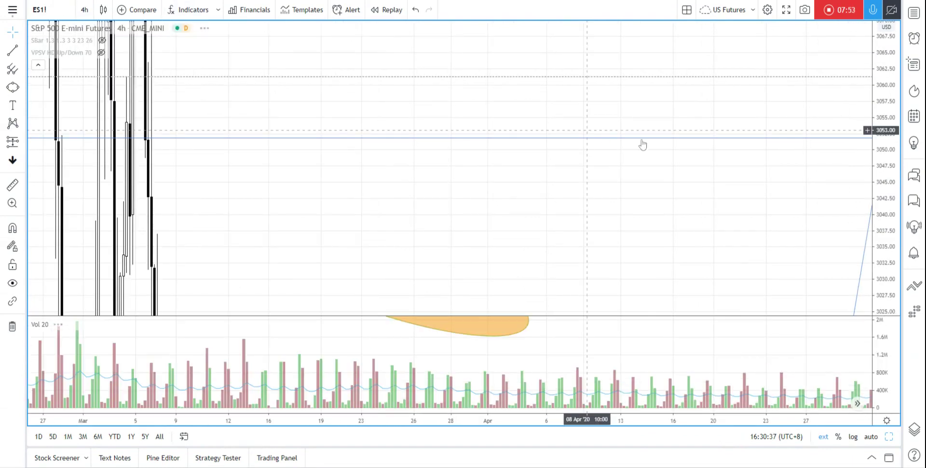
pyautogui.click(871, 436)
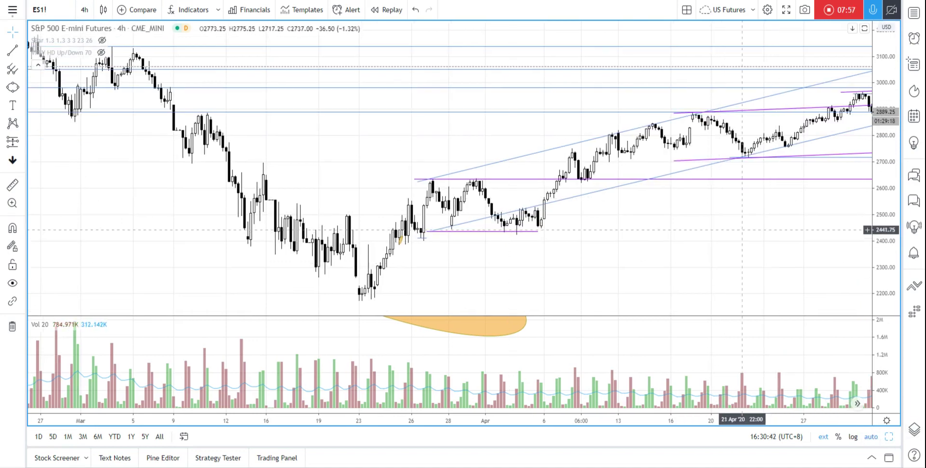
pyautogui.hscroll(3, 603, 238)
pyautogui.hscroll(5, 760, 198)
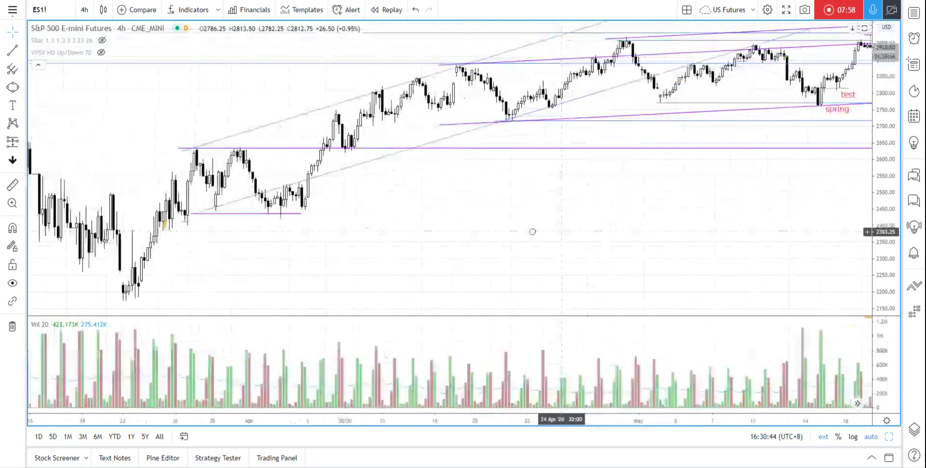
pyautogui.scroll(6, 565, 212)
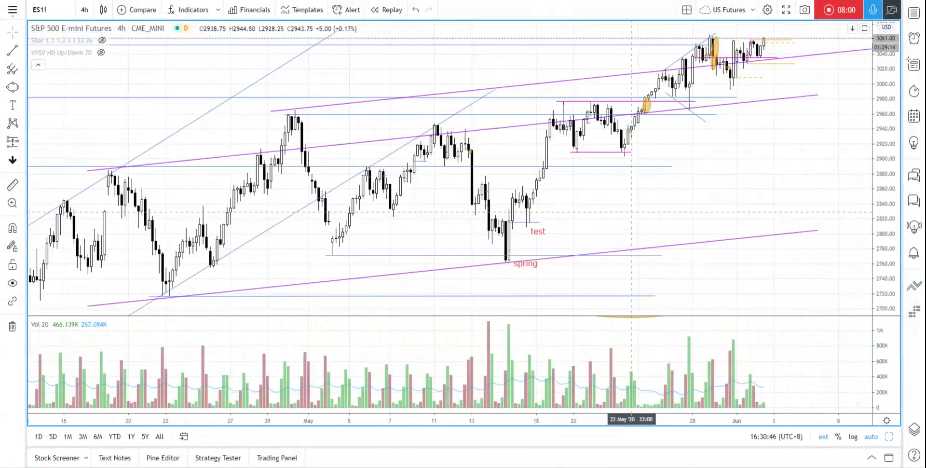
pyautogui.hscroll(-3, 601, 117)
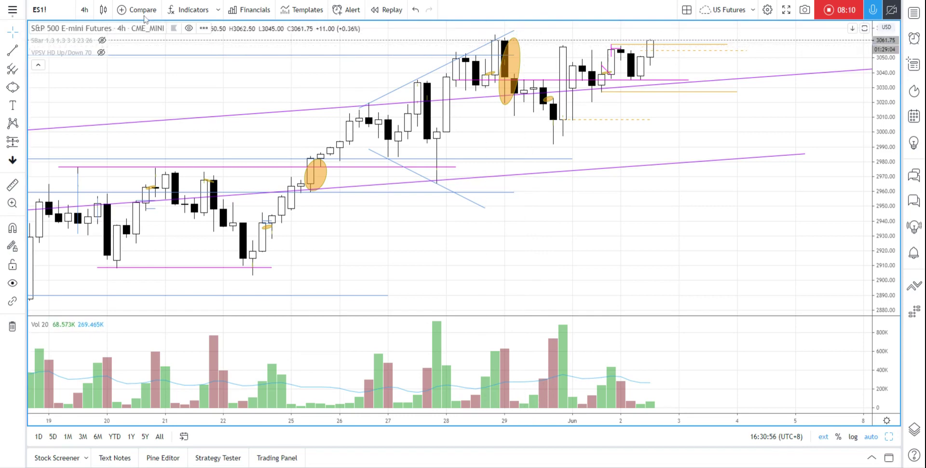
# Switch the chart to the 1-hour interval, showing the price action from 25 May to 2 June.
pyautogui.click(84, 10)
pyautogui.click(115, 211)
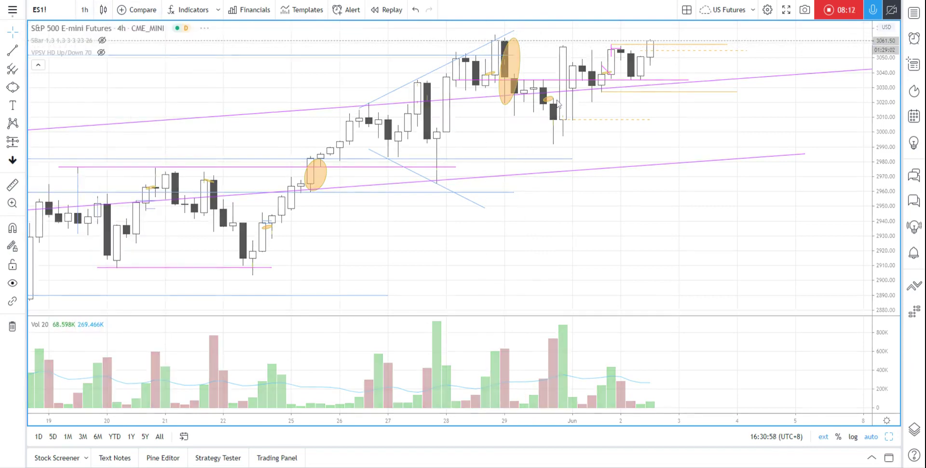
pyautogui.scroll(-5, 557, 98)
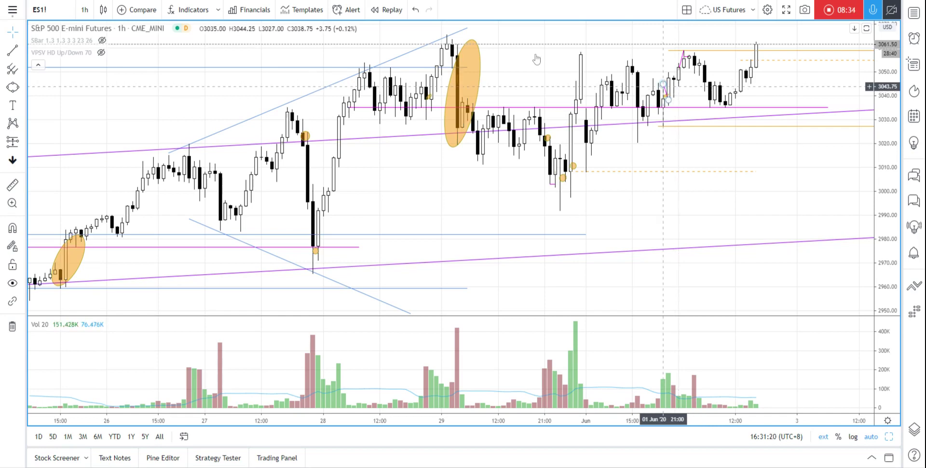
# Draw a green arrow from the latest 1-hour bar at about 3058.50 down to about 3041 as a pullback projection.
pyautogui.click(23, 52)
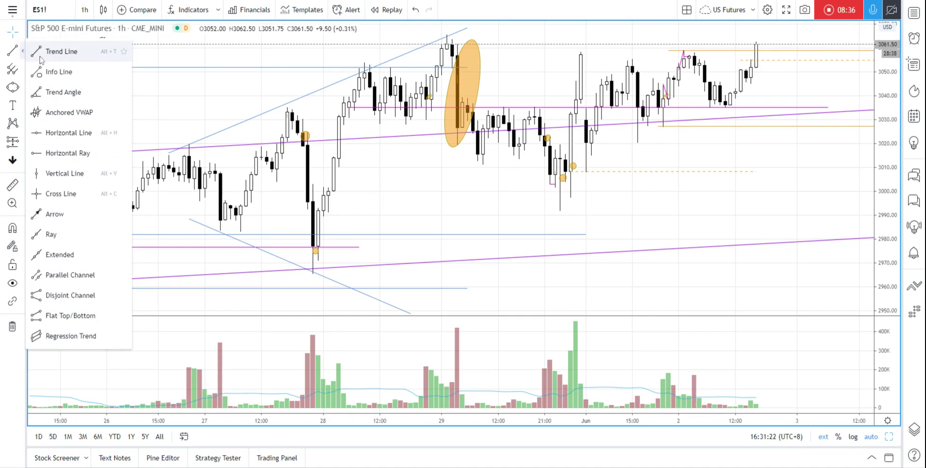
pyautogui.click(63, 49)
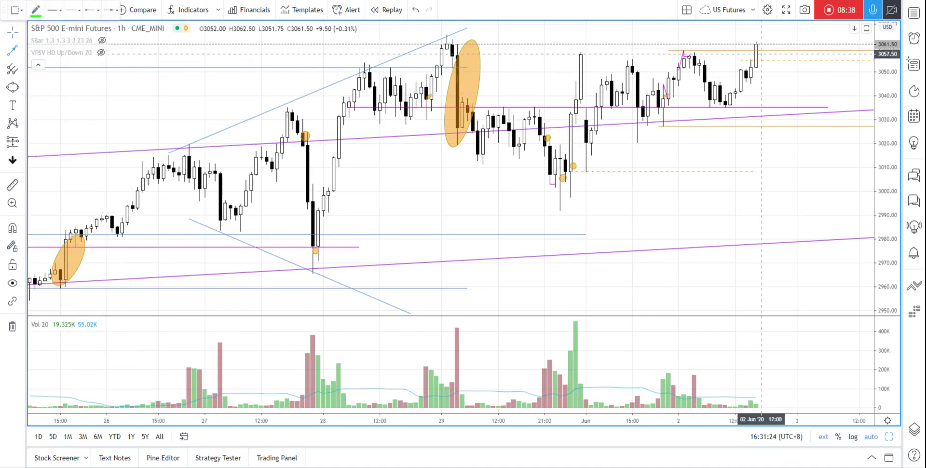
pyautogui.click(755, 51)
pyautogui.click(797, 93)
# Draw a second green arrow from about 3041.75 on 3 June rising well above the upper orange resistance line.
pyautogui.click(18, 52)
pyautogui.click(802, 91)
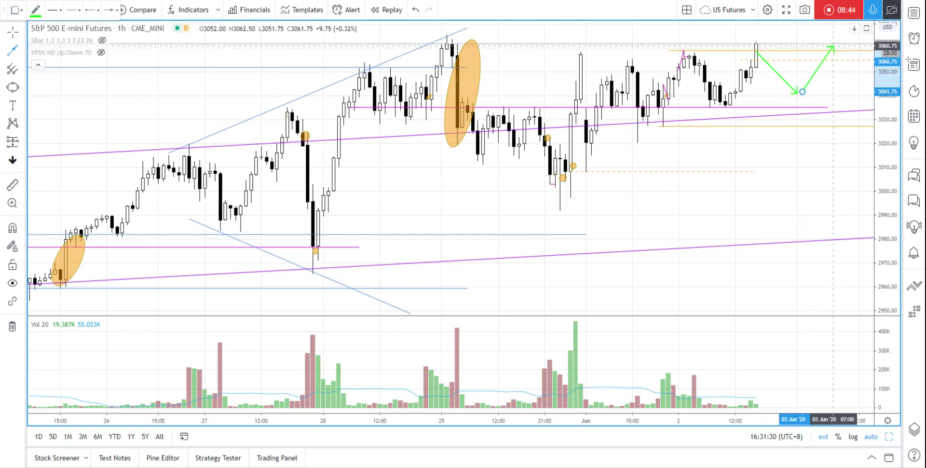
pyautogui.click(833, 46)
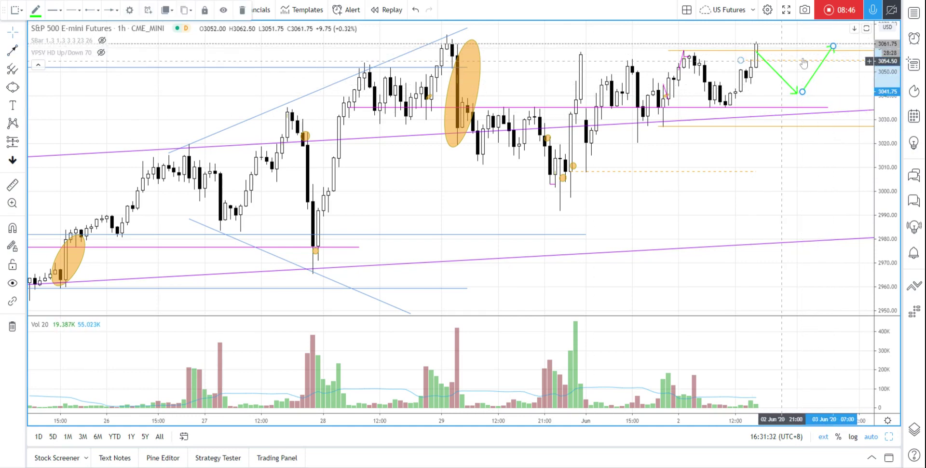
pyautogui.moveTo(833, 46); pyautogui.dragTo(838, 28)
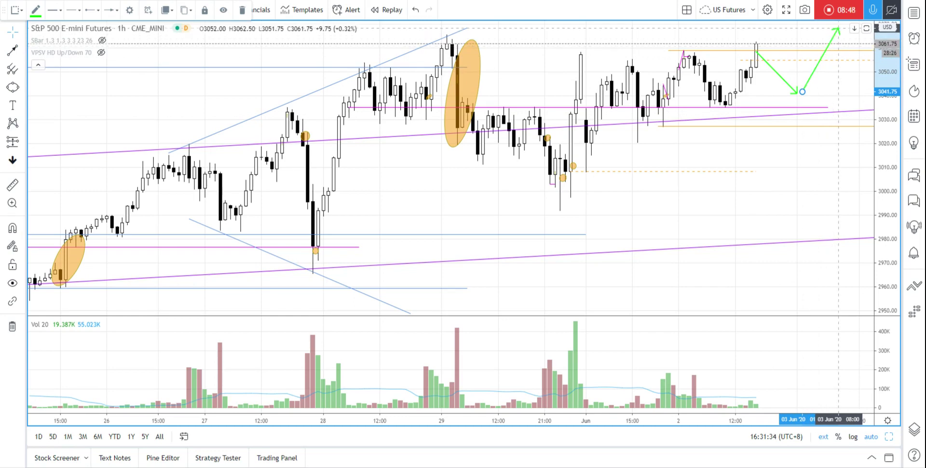
pyautogui.click(802, 172)
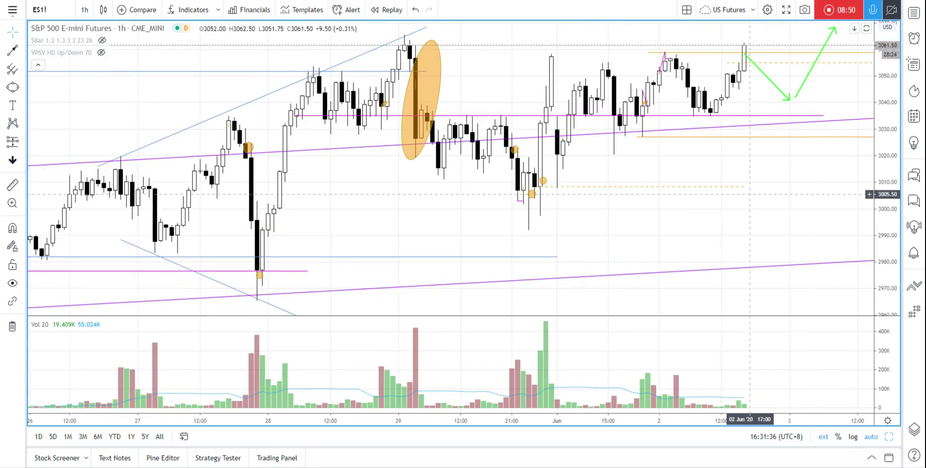
# Lower the falling green arrow's tip to 2997.00 on 3 June 01:00 and delete the rising green arrow.
pyautogui.moveTo(723, 184); pyautogui.dragTo(617, 200)
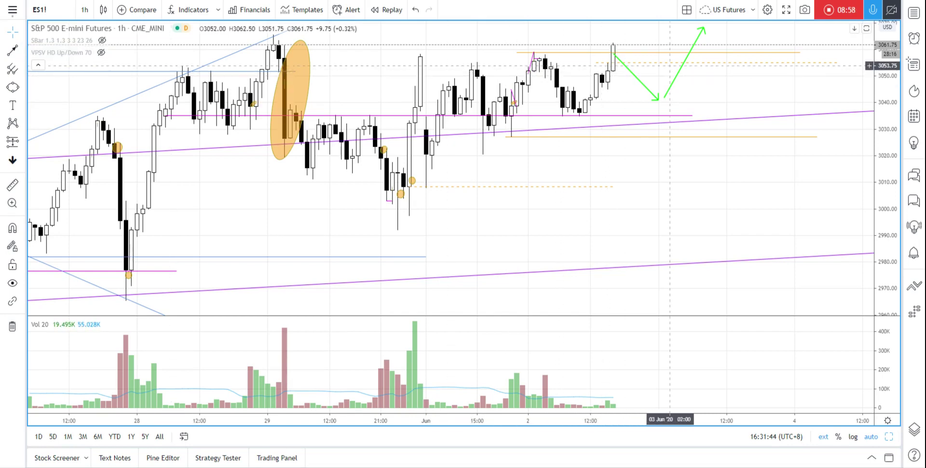
pyautogui.moveTo(659, 100)
pyautogui.mouseDown()
pyautogui.moveTo(648, 170)
pyautogui.moveTo(664, 216)
pyautogui.mouseUp()
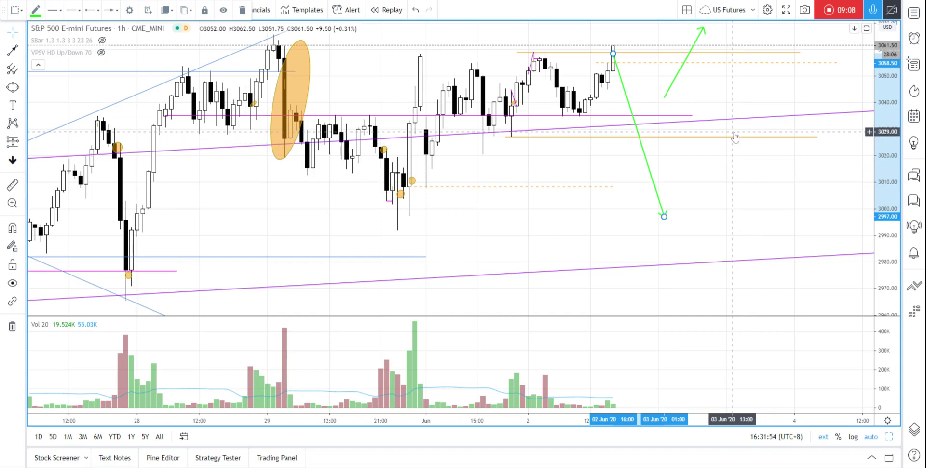
pyautogui.click(676, 77)
pyautogui.press('Delete')
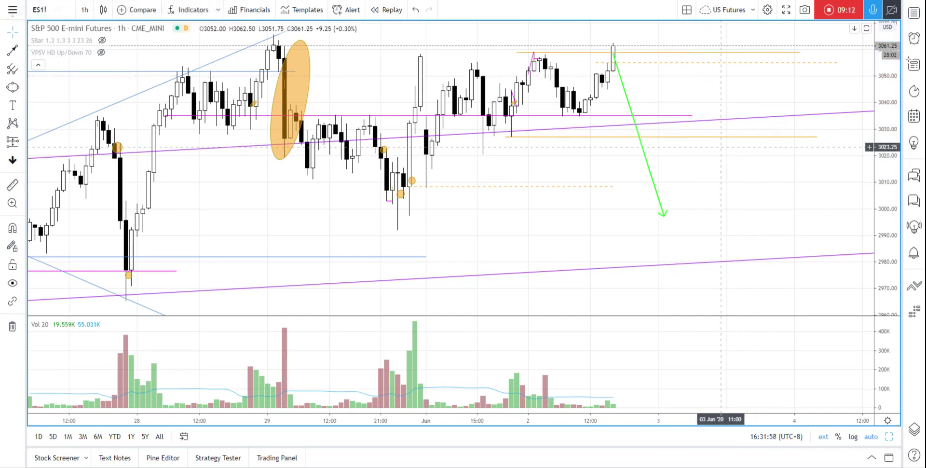
# Examine the broader 1-hour price structure and channel lines from early April through 2 June.
pyautogui.scroll(-8, 723, 153)
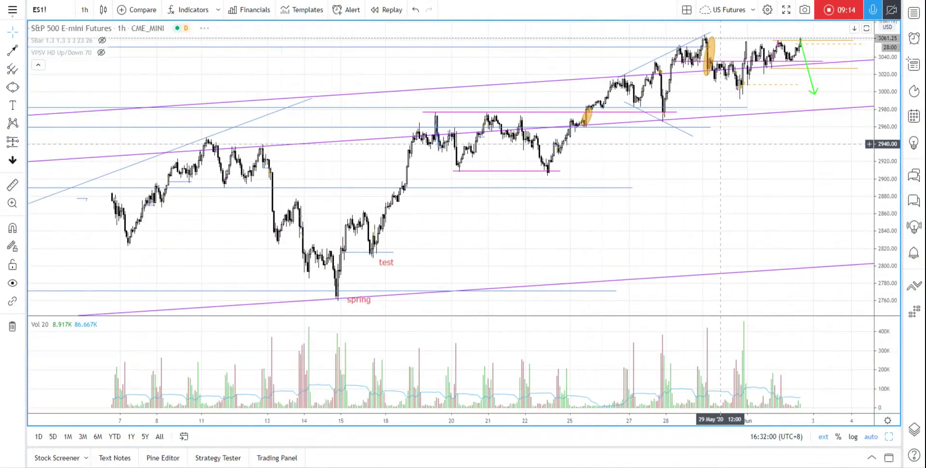
pyautogui.scroll(-5, 720, 144)
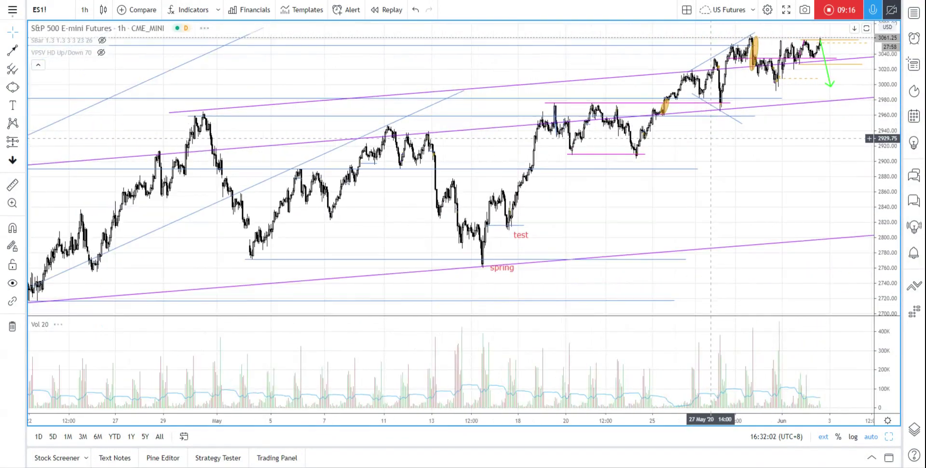
pyautogui.scroll(-6, 710, 139)
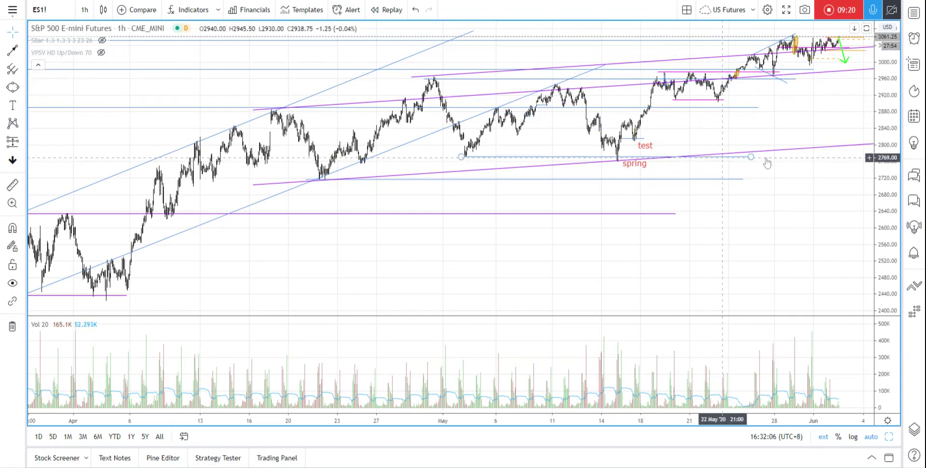
# Compress the price scale around the latest 1-hour bars and delete the falling green projection arrow.
pyautogui.scroll(5, 826, 154)
pyautogui.scroll(5, 826, 153)
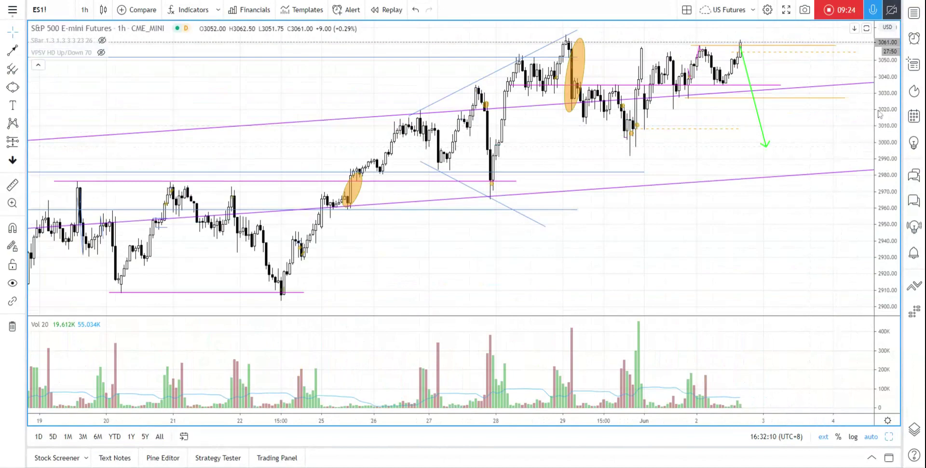
pyautogui.moveTo(890, 70); pyautogui.dragTo(889, 175)
pyautogui.moveTo(882, 68); pyautogui.dragTo(883, 150)
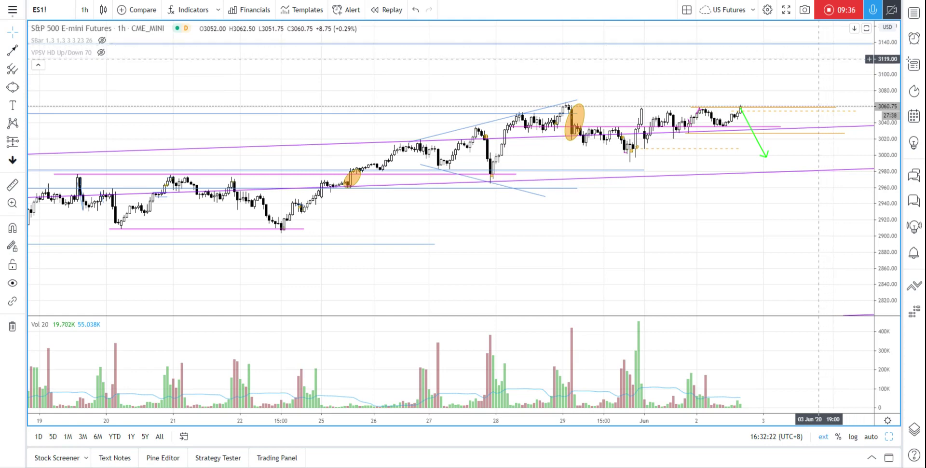
pyautogui.press('Delete')
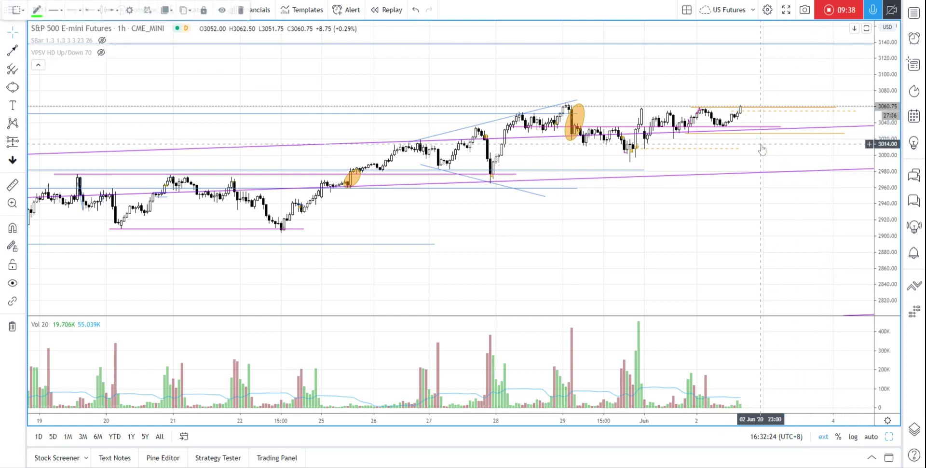
# Draw a green arrow falling from 3061.75 on 2 June 19:00 to 3007.50, and another rising from 3037.50 on 3 June to about 3054.
pyautogui.scroll(3, 760, 148)
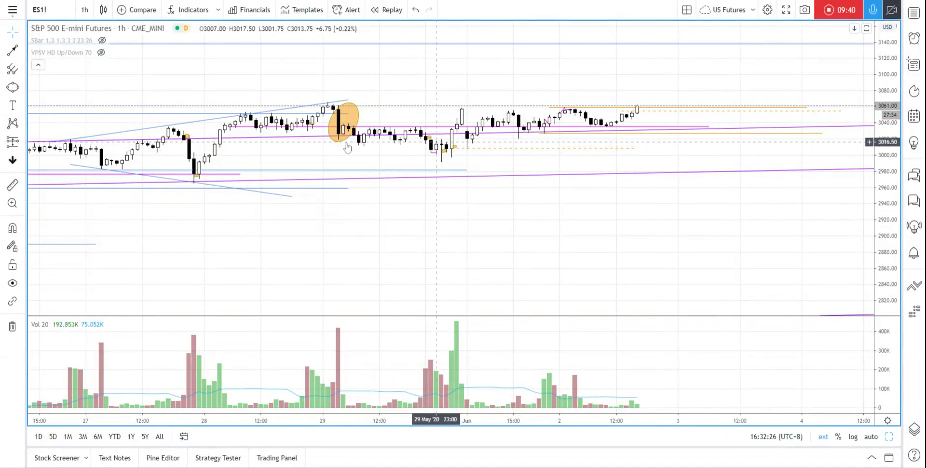
pyautogui.click(84, 11)
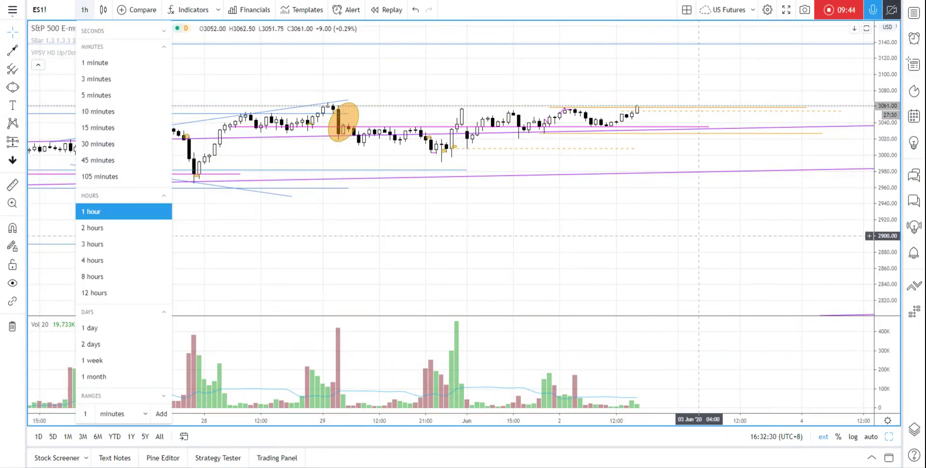
pyautogui.click(694, 417)
pyautogui.doubleClick(856, 421)
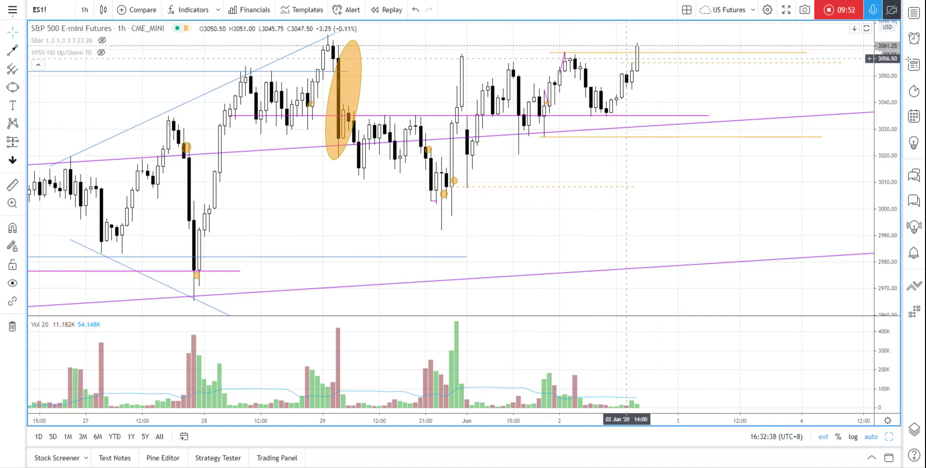
pyautogui.click(652, 60)
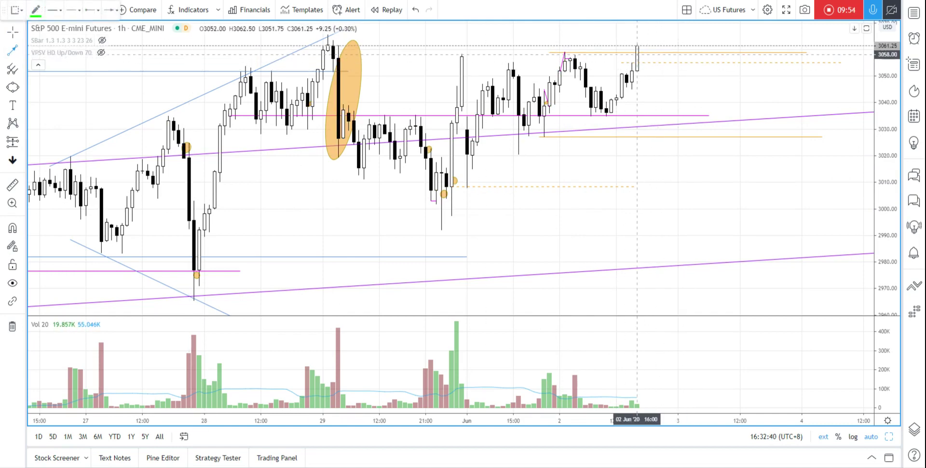
pyautogui.click(653, 45)
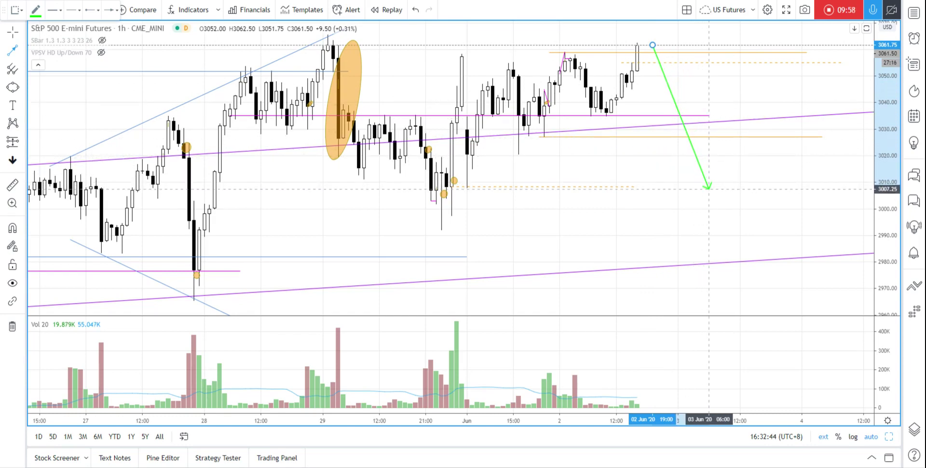
pyautogui.click(708, 188)
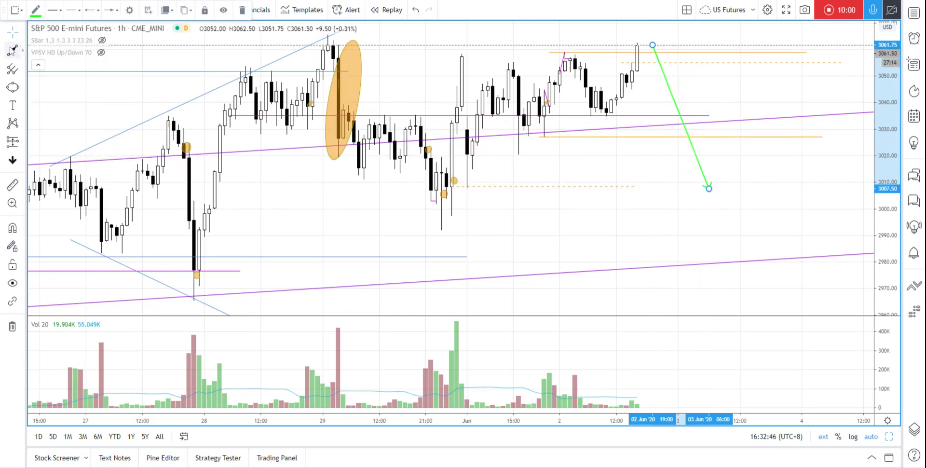
pyautogui.click(725, 110)
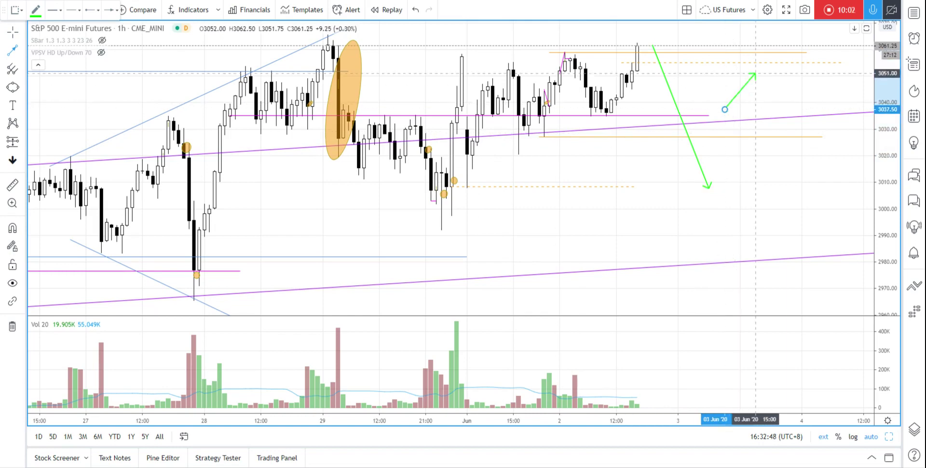
pyautogui.click(765, 64)
# Move the falling arrow's tip to 3038.50 on 3 June 04:00 and make the rising arrow run from 3038.75 to 3056.00.
pyautogui.moveTo(708, 188)
pyautogui.mouseDown()
pyautogui.moveTo(687, 106)
pyautogui.moveTo(698, 106)
pyautogui.mouseUp()
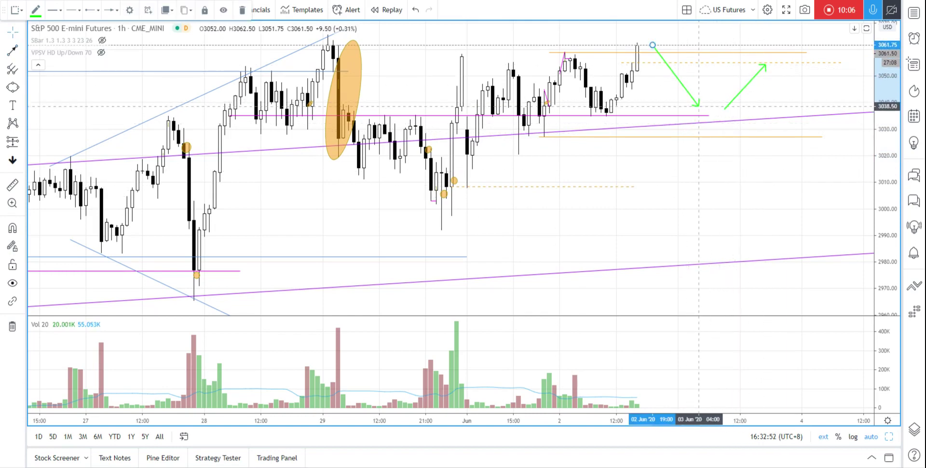
pyautogui.moveTo(765, 66); pyautogui.dragTo(765, 63)
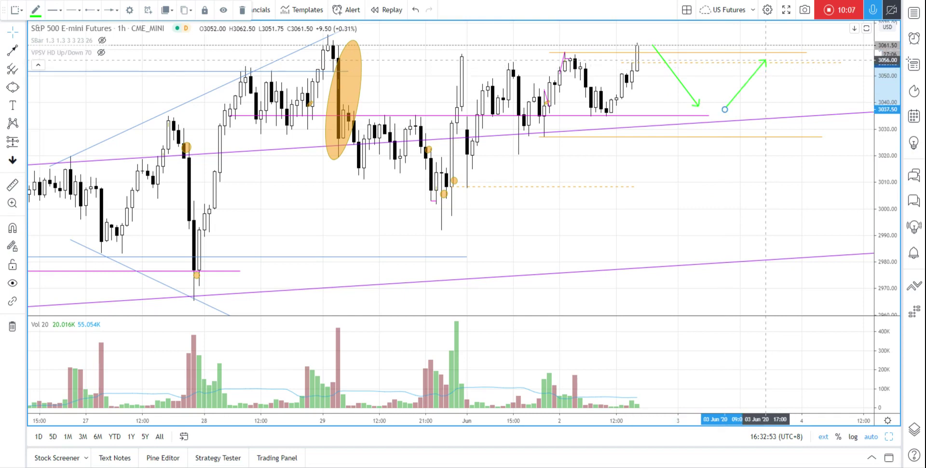
pyautogui.moveTo(724, 109); pyautogui.dragTo(720, 105)
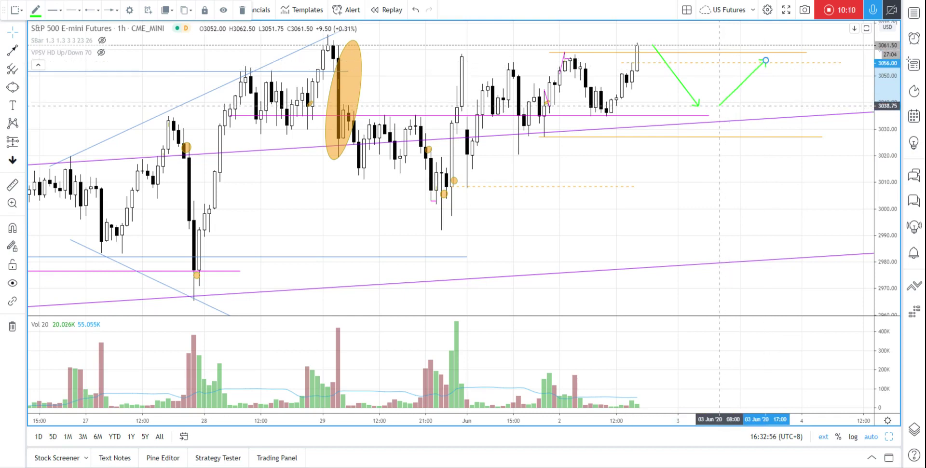
pyautogui.click(755, 70)
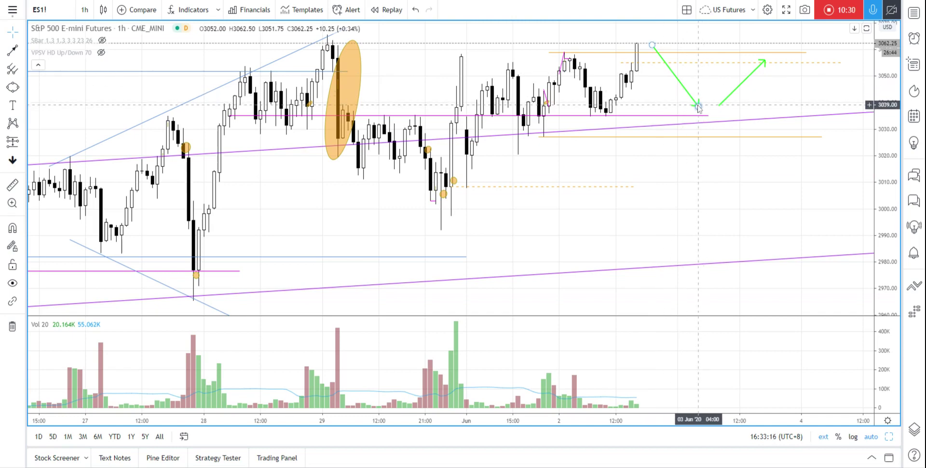
# Lower the falling arrow's tip to 3001.25 and shift the rising arrow down to run from 3024.50 to 3041.50.
pyautogui.moveTo(698, 106); pyautogui.dragTo(697, 205)
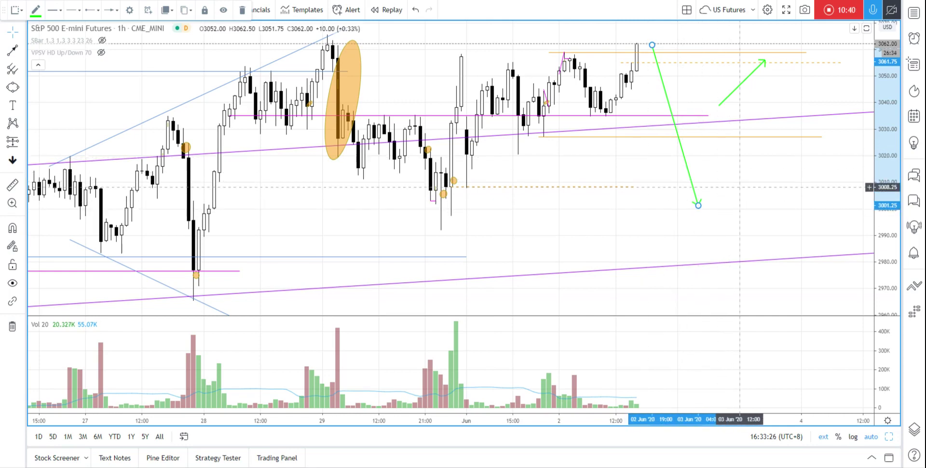
pyautogui.click(723, 102)
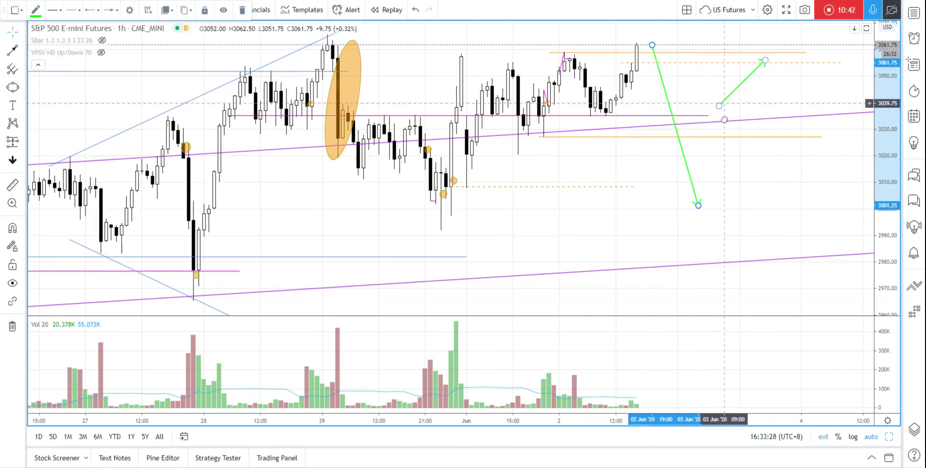
pyautogui.moveTo(725, 103); pyautogui.dragTo(724, 141)
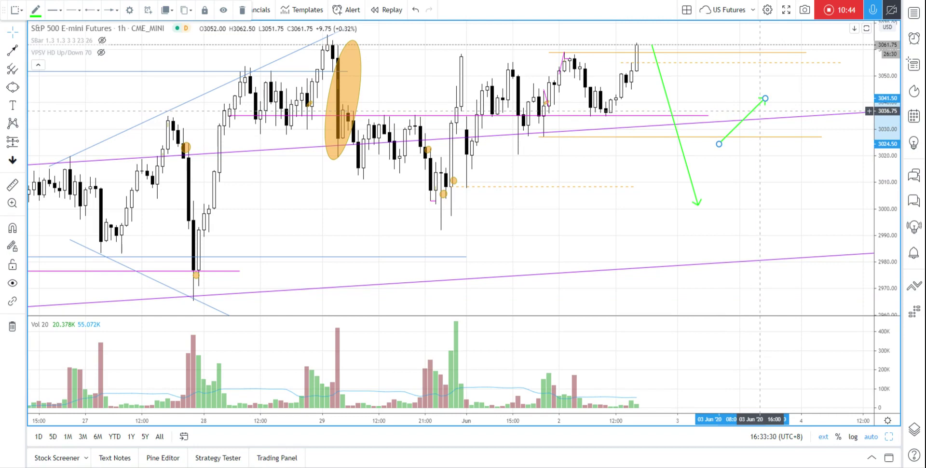
# Delete both the rising and the falling green arrows.
pyautogui.press('Delete')
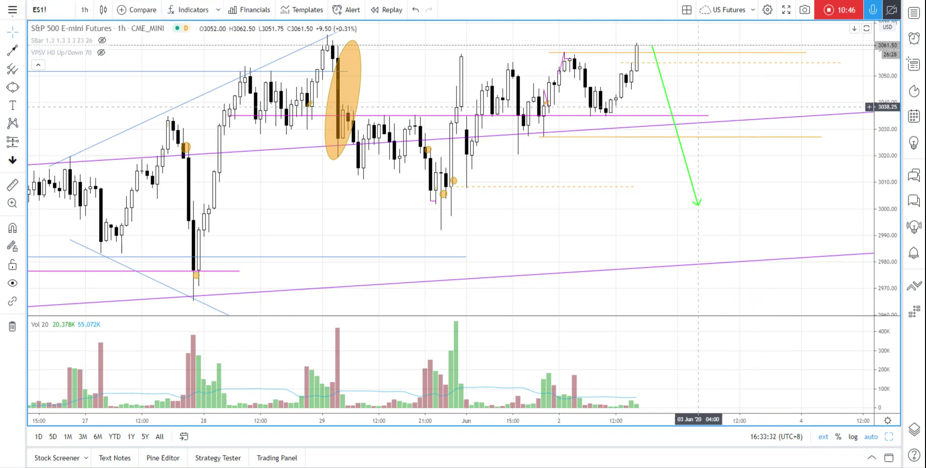
pyautogui.click(668, 99)
pyautogui.press('Delete')
# Examine the 1-hour price action around the orange resistance and purple channel lines, from the latest bars back to late April.
pyautogui.scroll(-5, 583, 69)
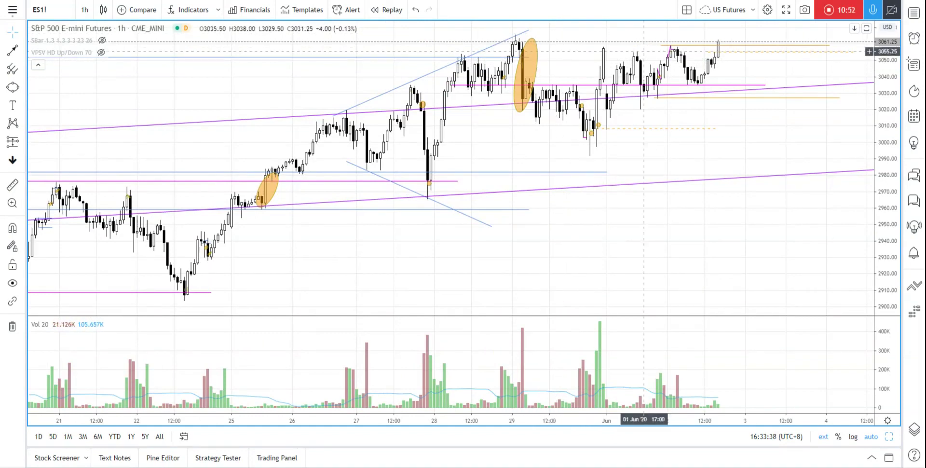
pyautogui.scroll(5, 535, 42)
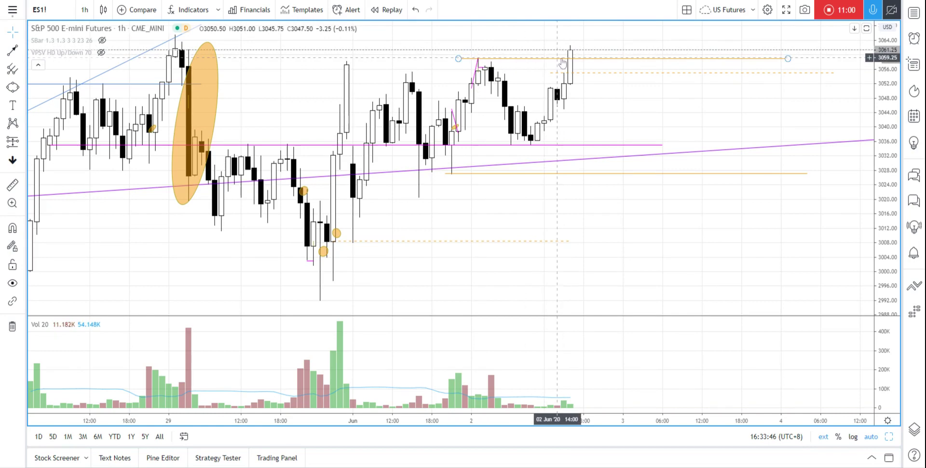
pyautogui.scroll(-4, 540, 111)
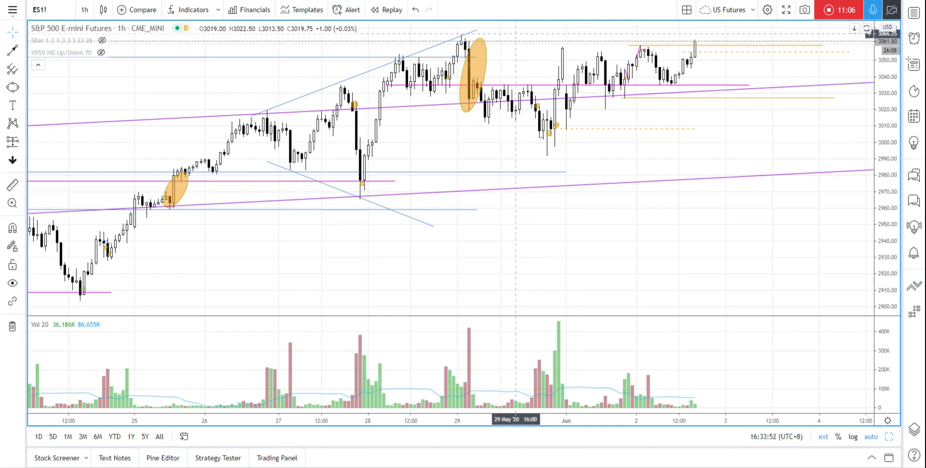
pyautogui.scroll(-1, 699, 106)
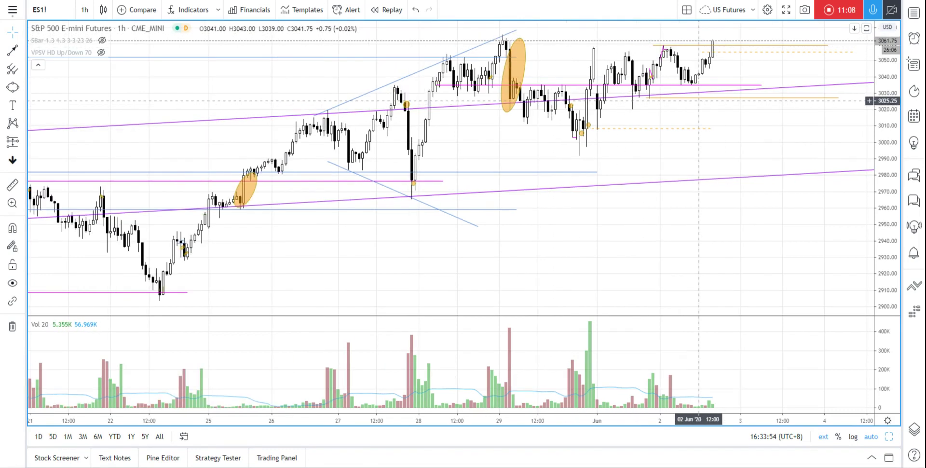
pyautogui.scroll(3, 740, 112)
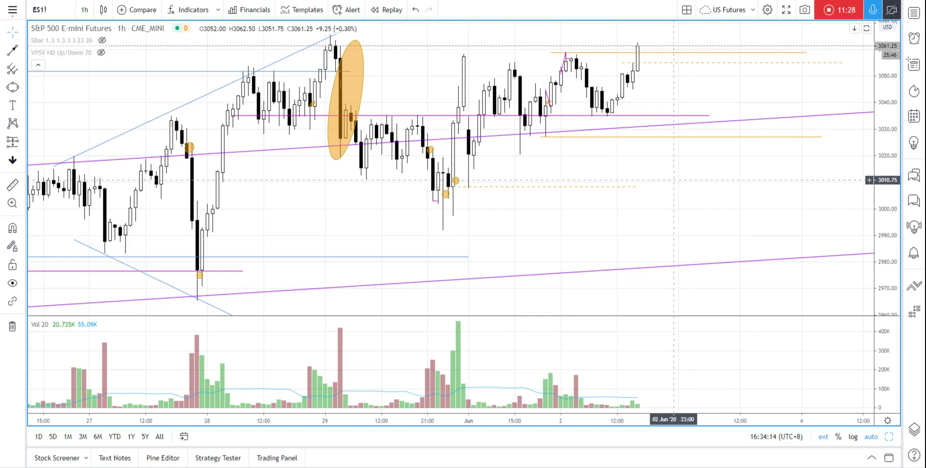
pyautogui.scroll(-3, 674, 179)
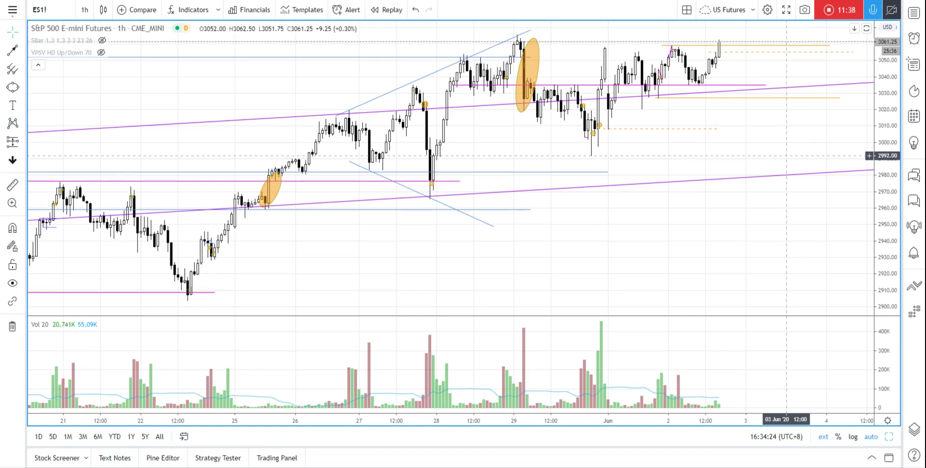
pyautogui.scroll(1, 786, 155)
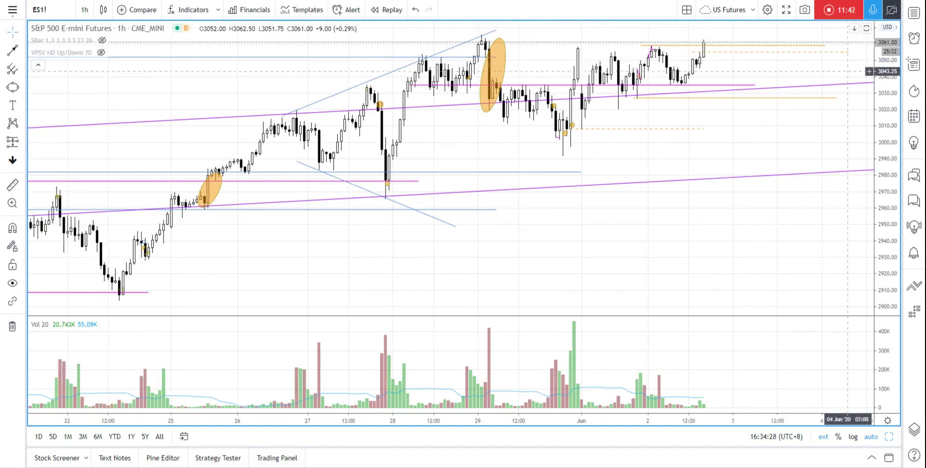
pyautogui.moveTo(891, 109); pyautogui.dragTo(894, 131)
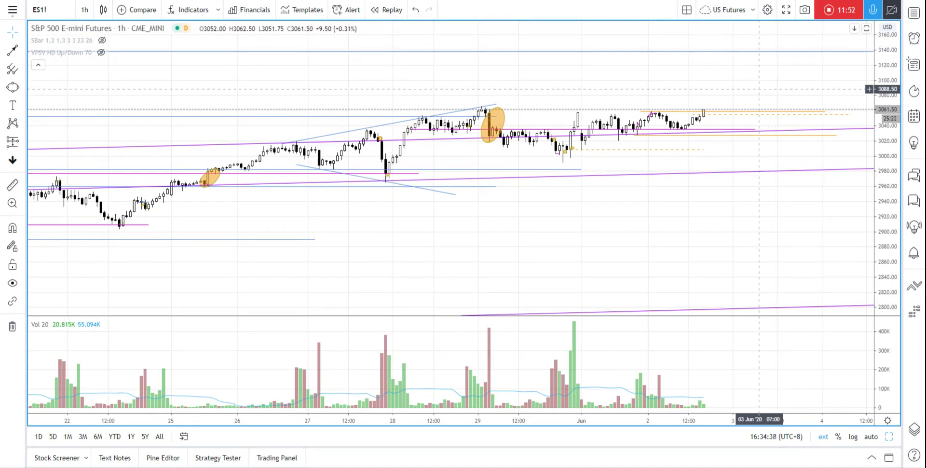
pyautogui.scroll(-5, 758, 87)
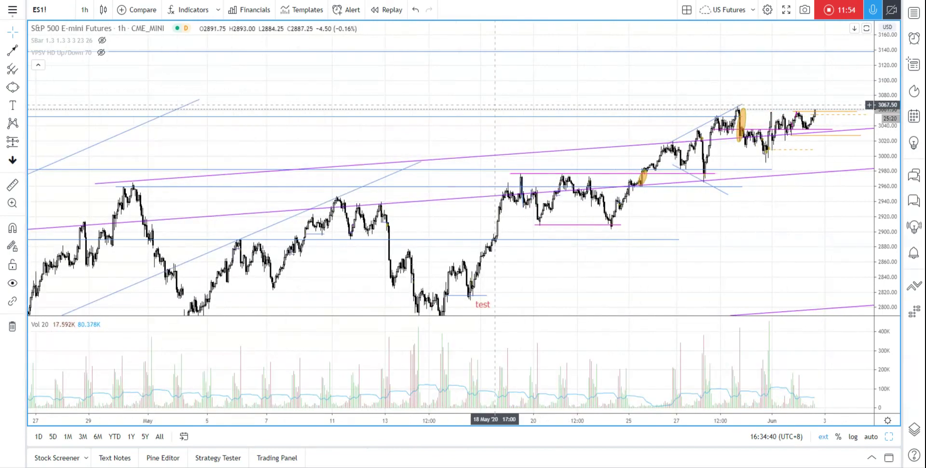
# Switch the chart to the 4-hour timeframe and examine the move since May with automatic price scaling on.
pyautogui.click(85, 10)
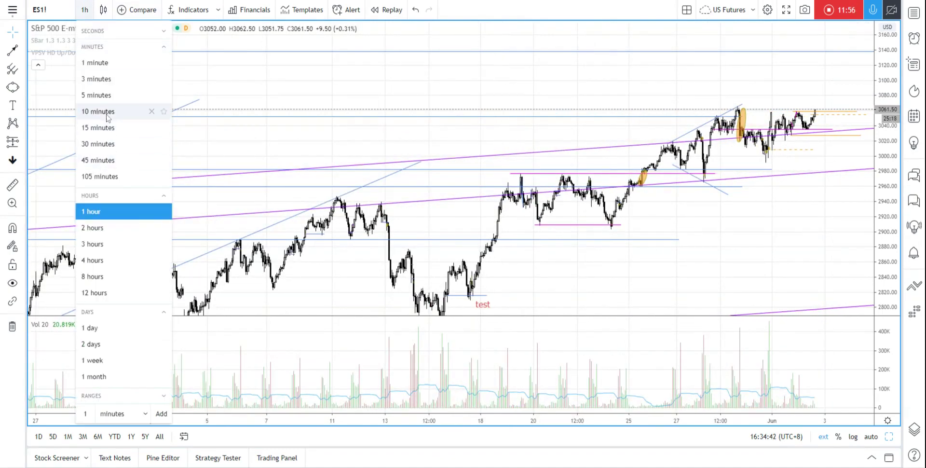
pyautogui.click(112, 266)
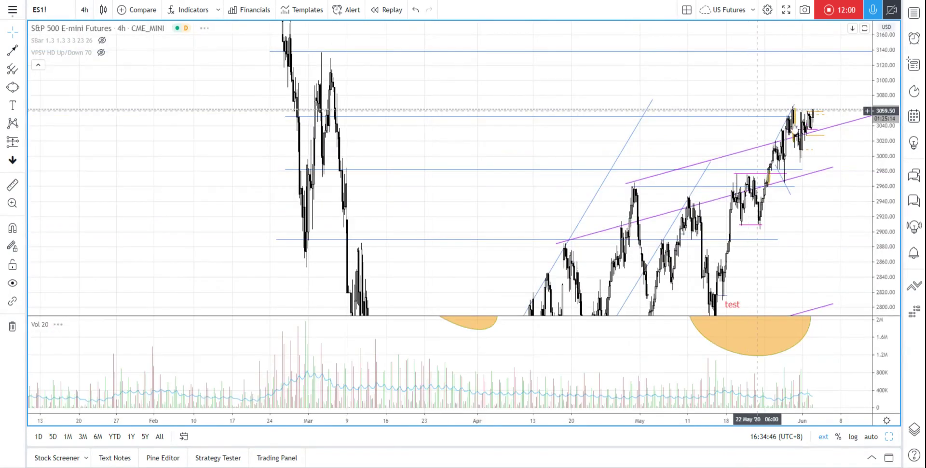
pyautogui.scroll(1, 794, 122)
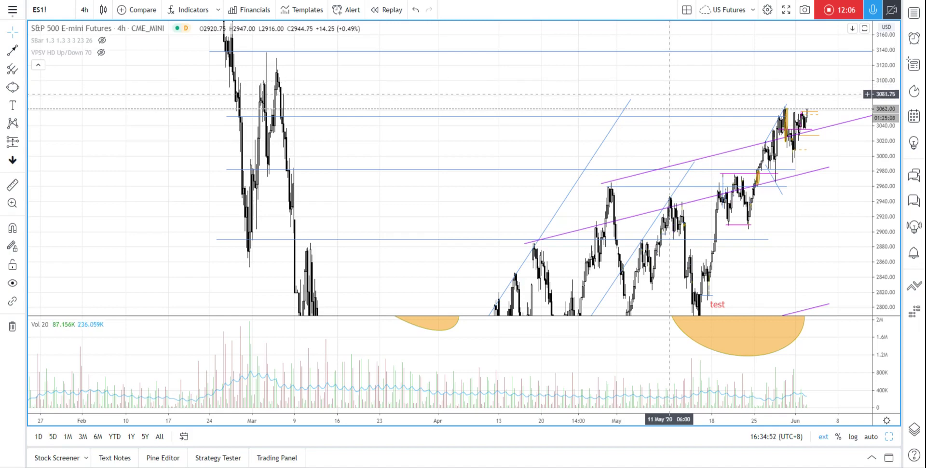
pyautogui.scroll(1, 754, 116)
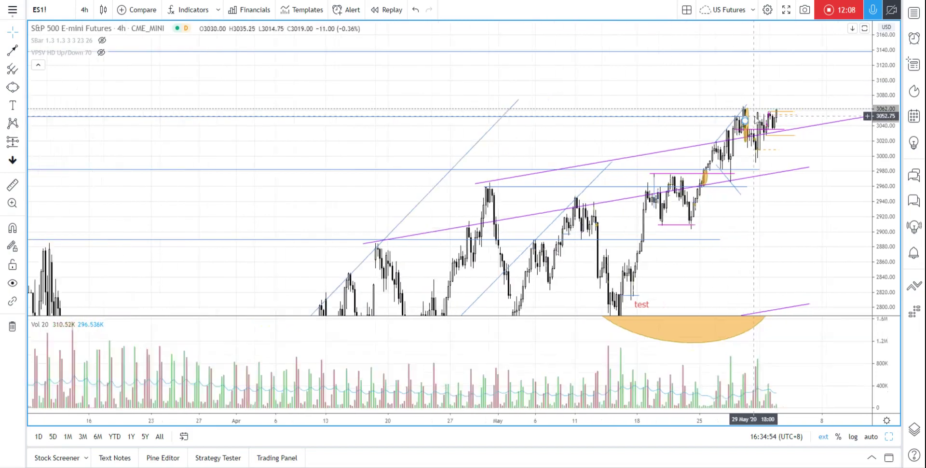
pyautogui.scroll(3, 753, 116)
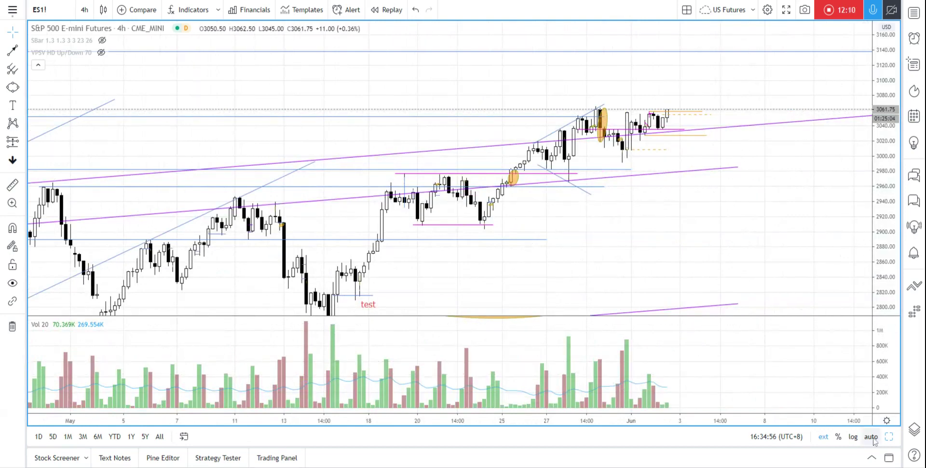
pyautogui.click(871, 436)
# Return the chart to the 1-hour timeframe, focused on the bars from 26 May to 2 June.
pyautogui.click(84, 10)
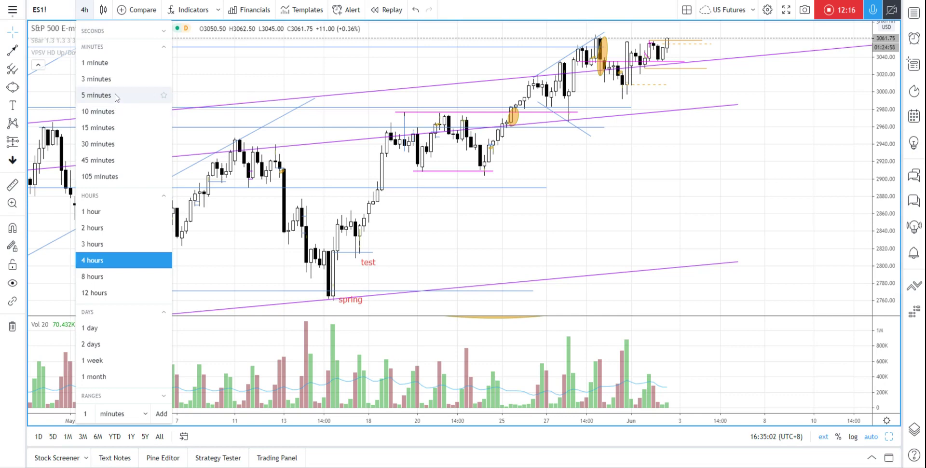
pyautogui.click(92, 211)
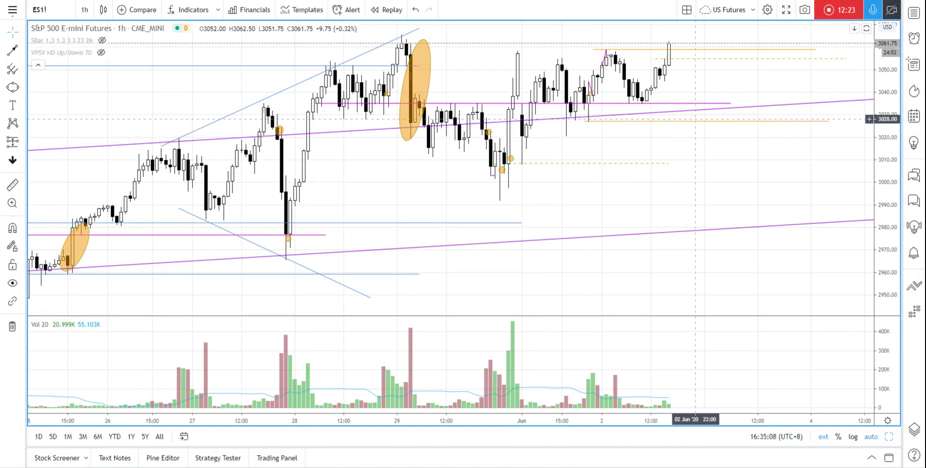
pyautogui.scroll(1, 689, 124)
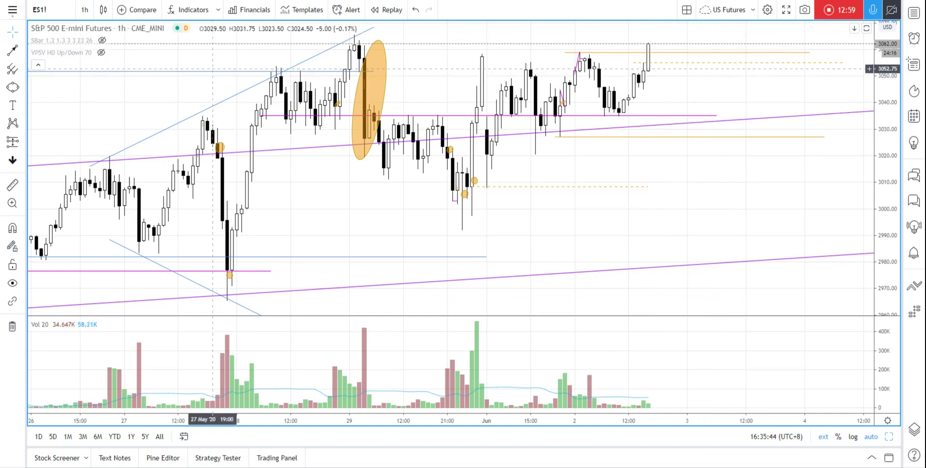
# Draw a green arrow falling from 3060.25 on 2 June 16:00 to 3040.00, and another rising from 3038.50 on 3 June to about 3062.
pyautogui.moveTo(648, 49); pyautogui.dragTo(697, 102)
pyautogui.click(12, 50)
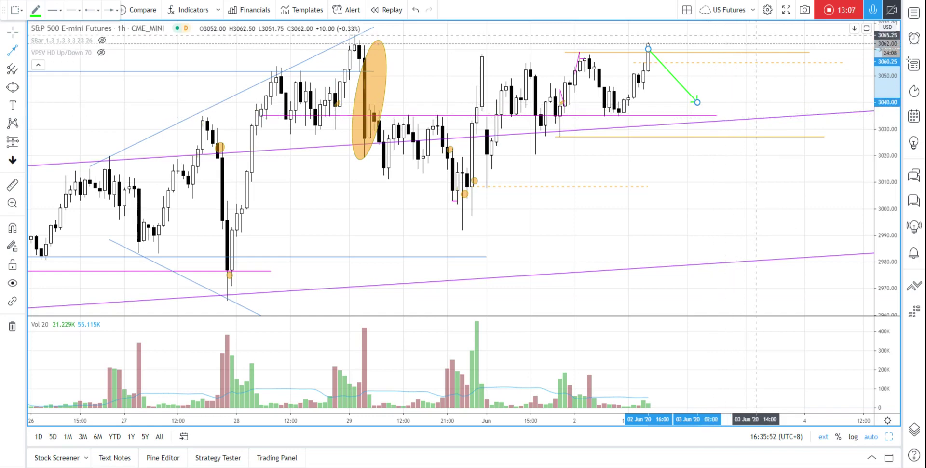
pyautogui.click(711, 106)
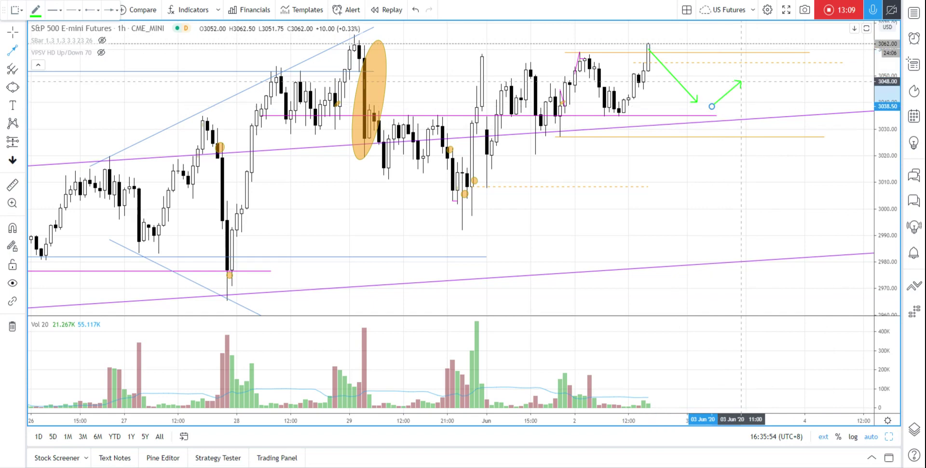
pyautogui.click(765, 44)
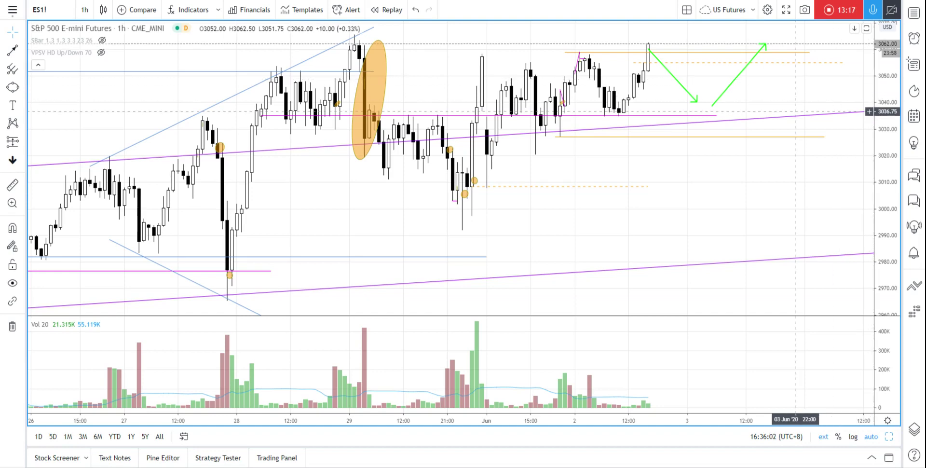
pyautogui.scroll(-3, 819, 119)
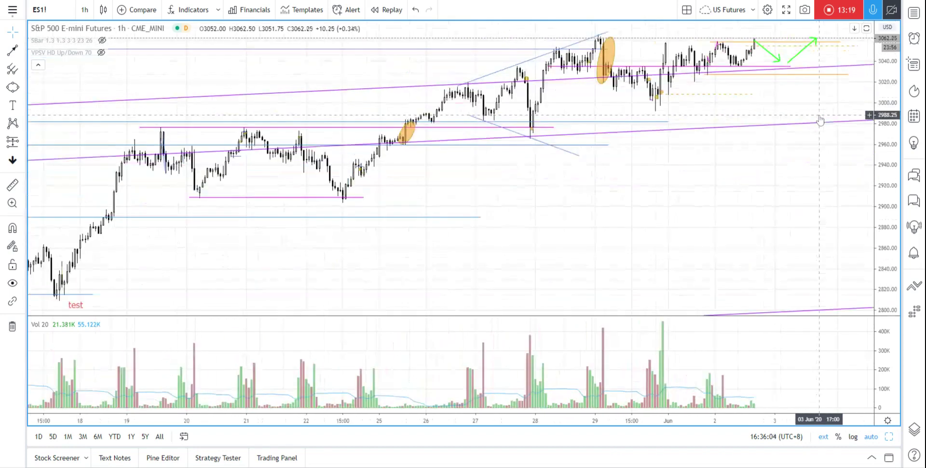